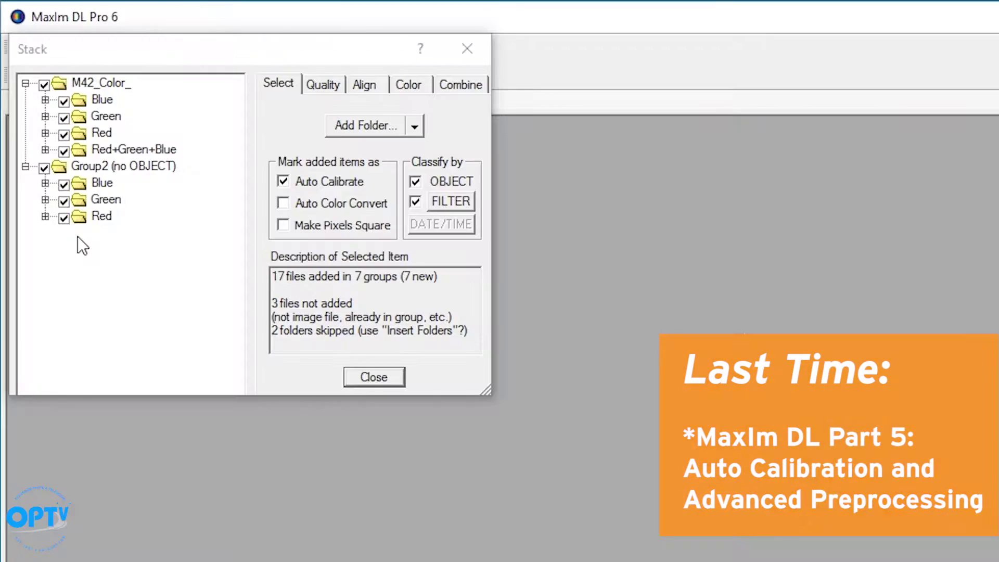
Exclude Group2 from the stack and advance the alignment to M42_Color_-RGB-1.
click(52, 163)
click(45, 168)
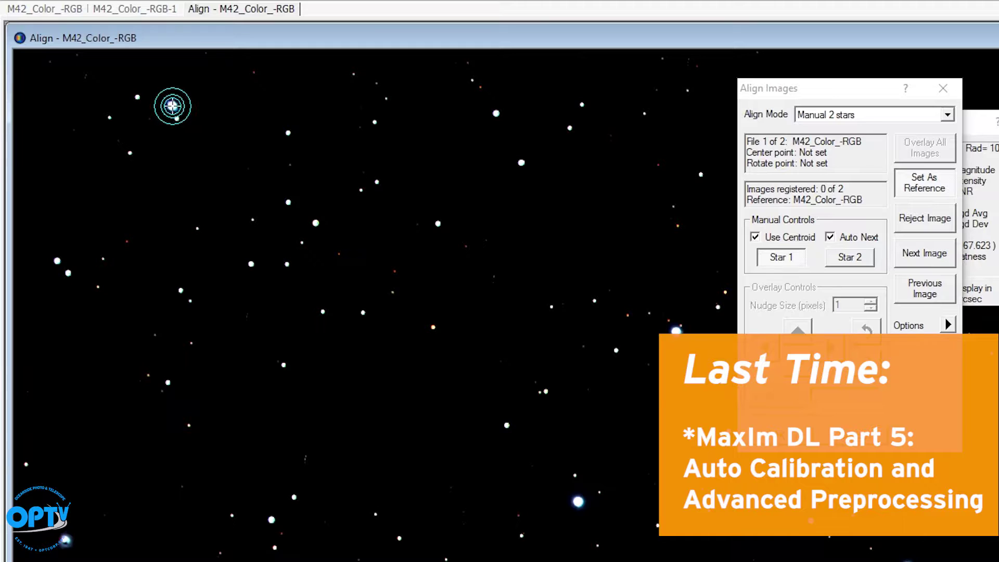
click(172, 105)
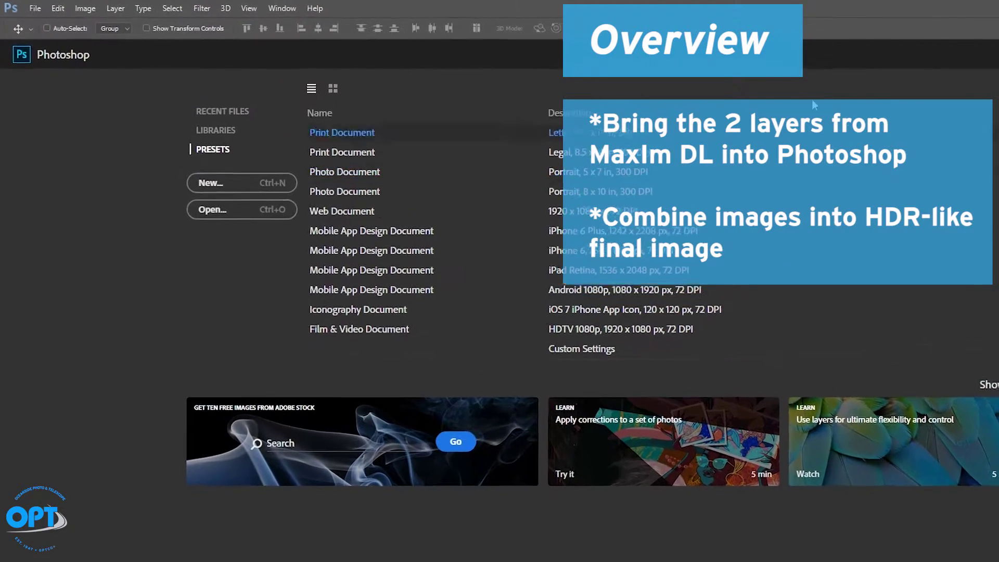
Open the M42_Color_-RGB and M42_Color_-RGB-1 TIFFs together, then view each document.
click(29, 7)
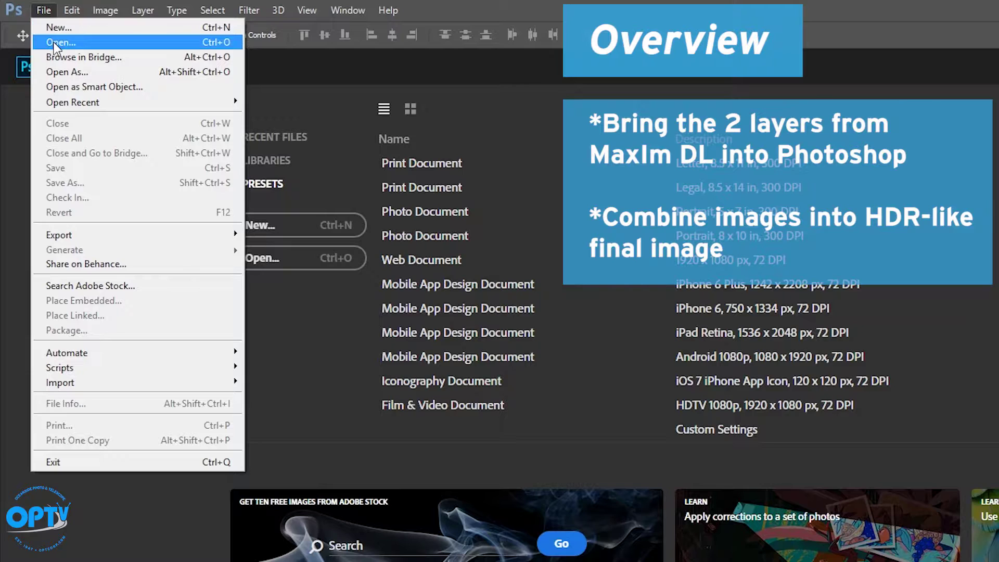
click(54, 42)
scroll(202, 179, down, 3)
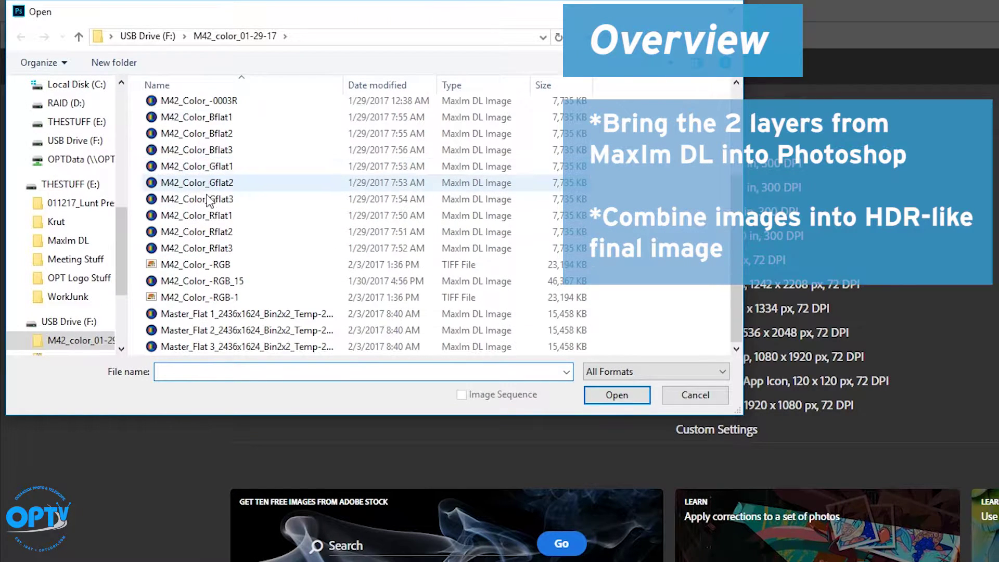
click(221, 265)
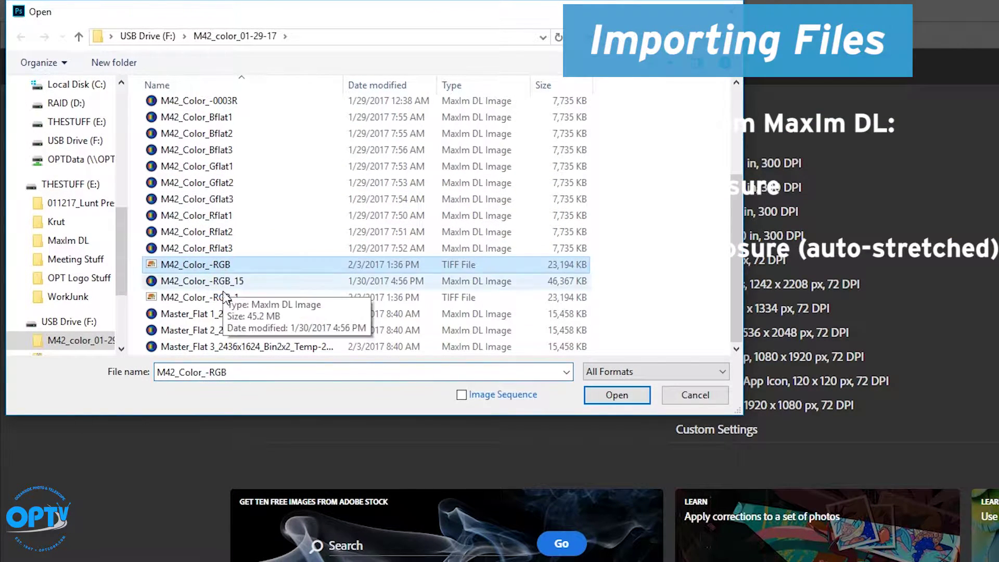
ctrl+click(220, 298)
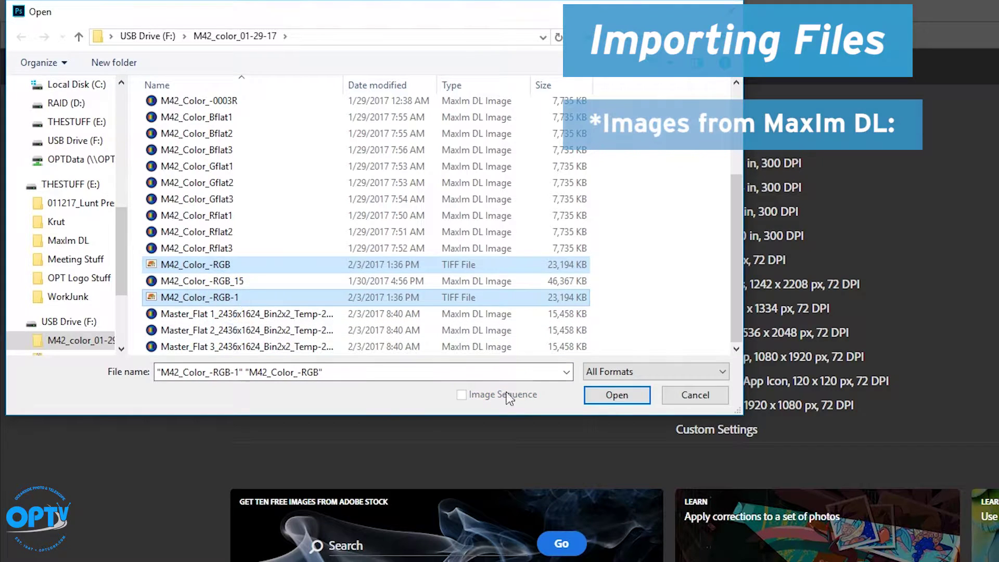
click(607, 402)
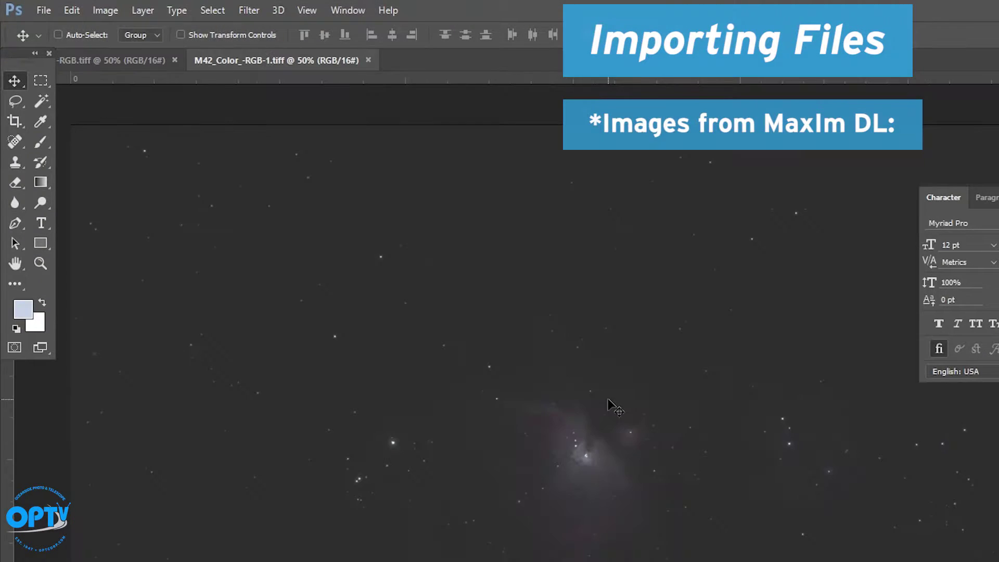
click(98, 59)
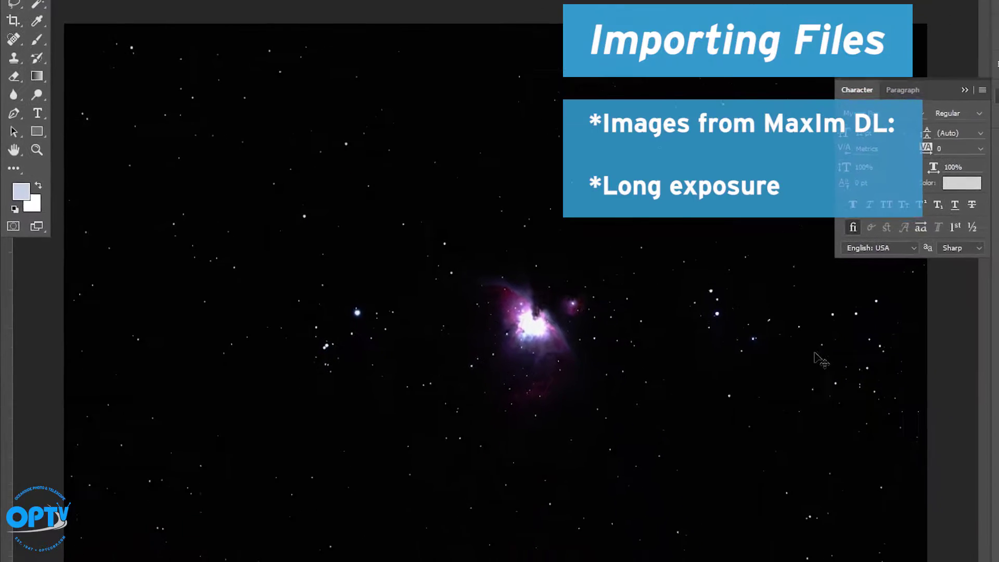
click(316, 56)
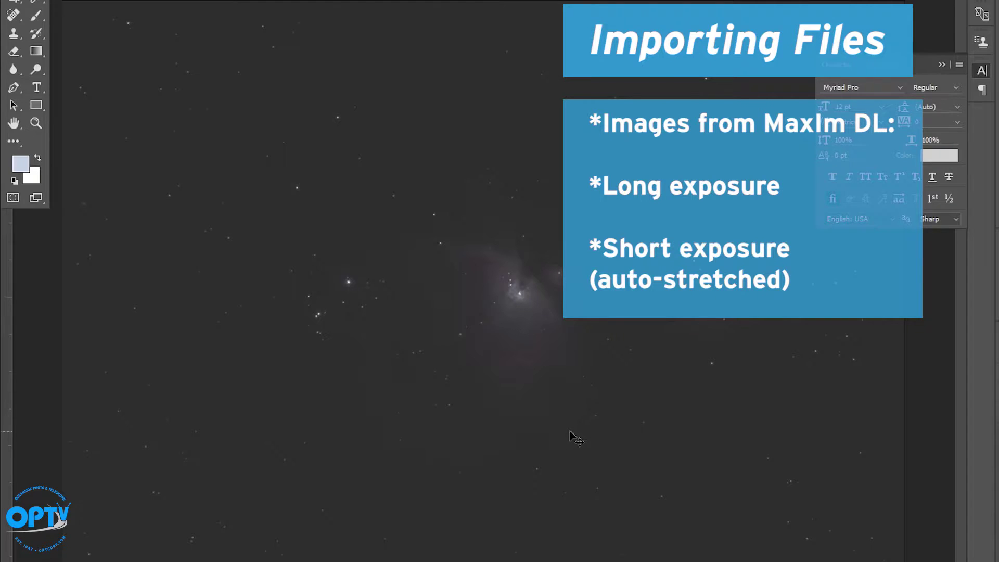
Brighten the long-exposure M42_Color_-RGB image with a steep three-point Curves adjustment.
click(160, 38)
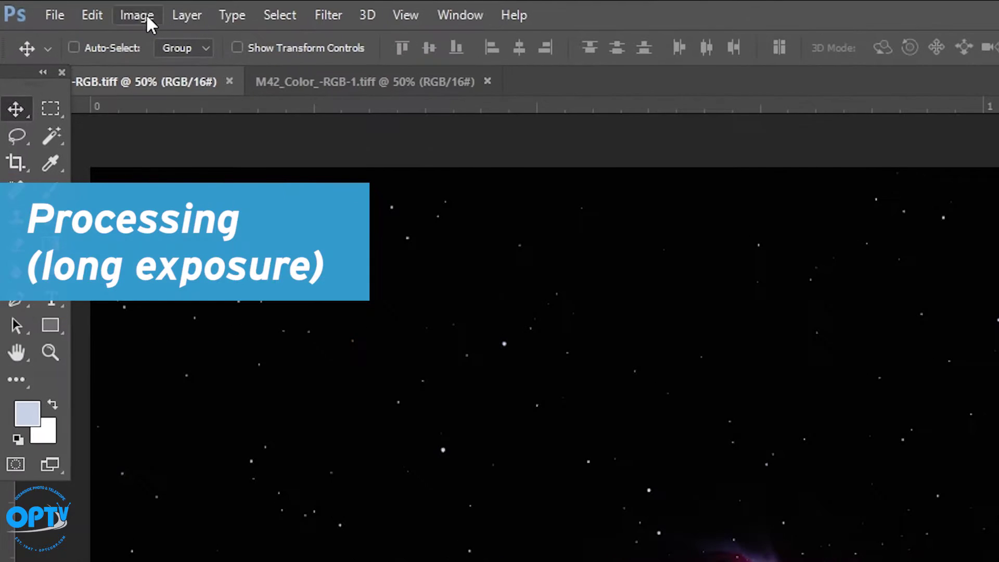
click(107, 10)
mouse_move(122, 55)
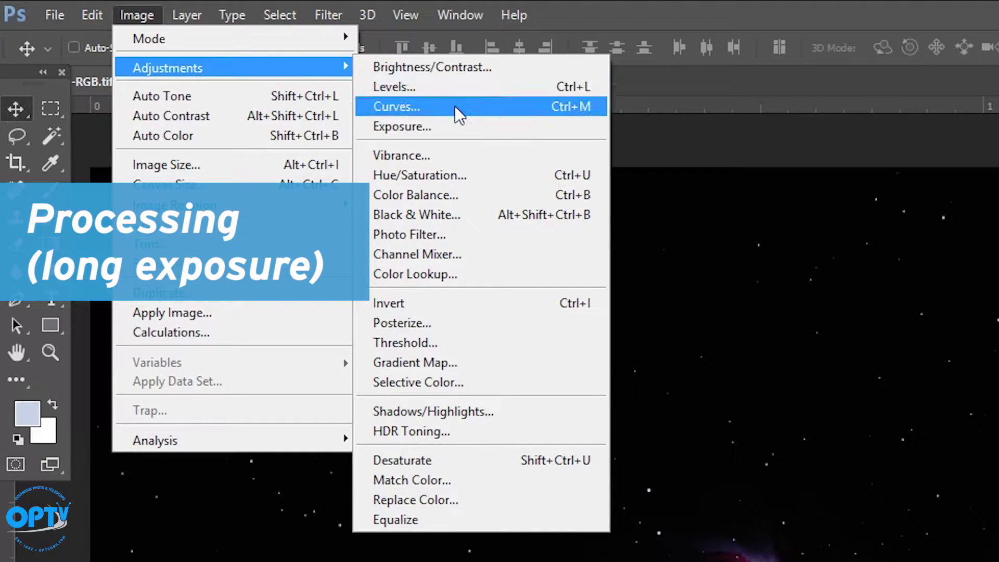
click(454, 105)
drag(623, 326, 612, 265)
drag(573, 216, 573, 212)
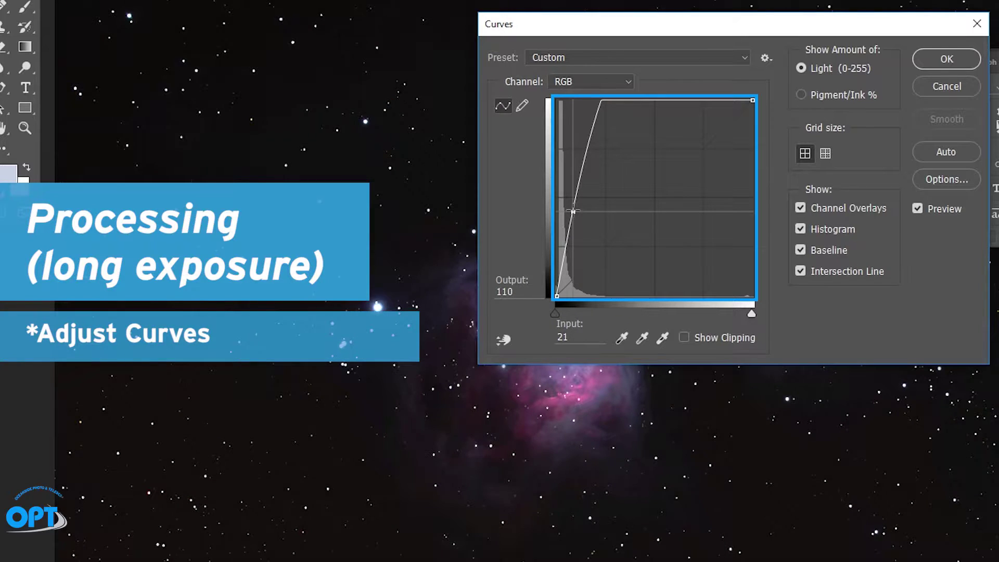
drag(587, 151, 665, 126)
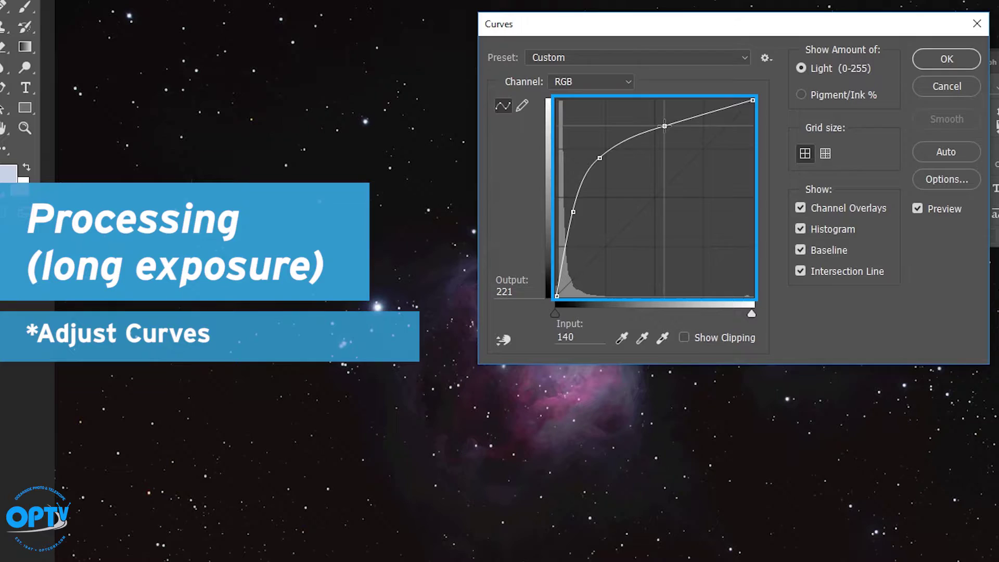
click(946, 59)
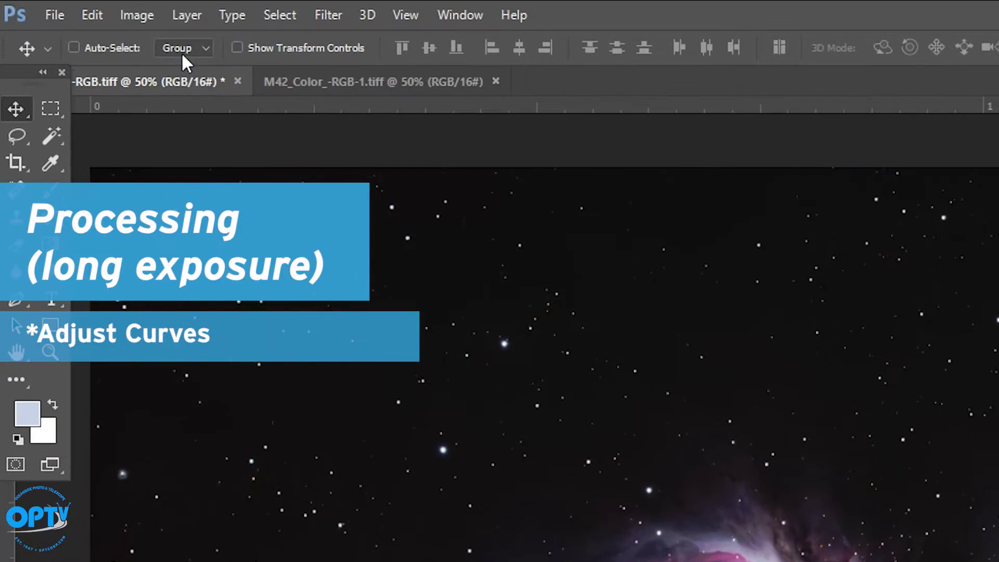
Raise the Levels black input to 13 to darken the sky.
click(136, 15)
mouse_move(321, 74)
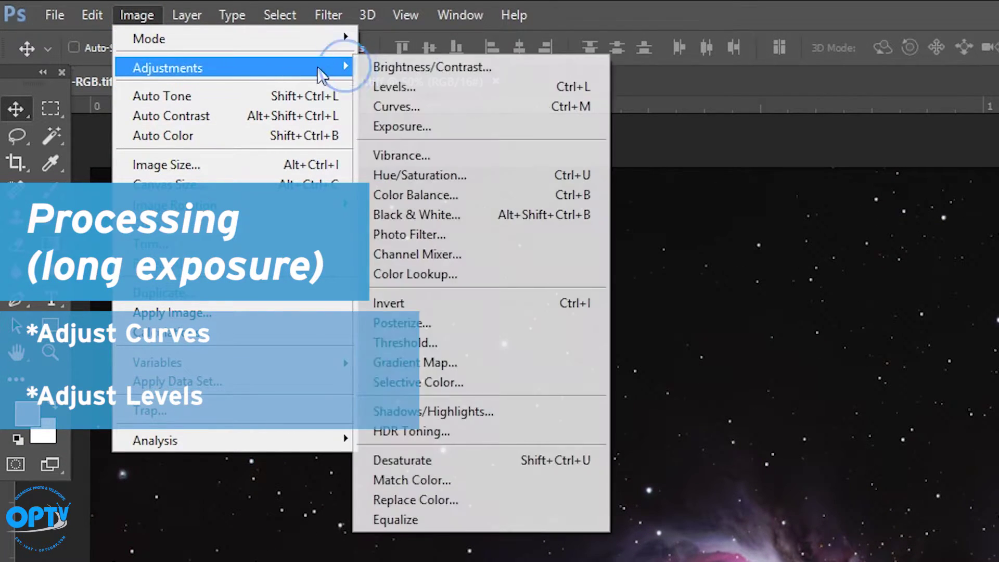
click(394, 86)
drag(593, 220, 603, 219)
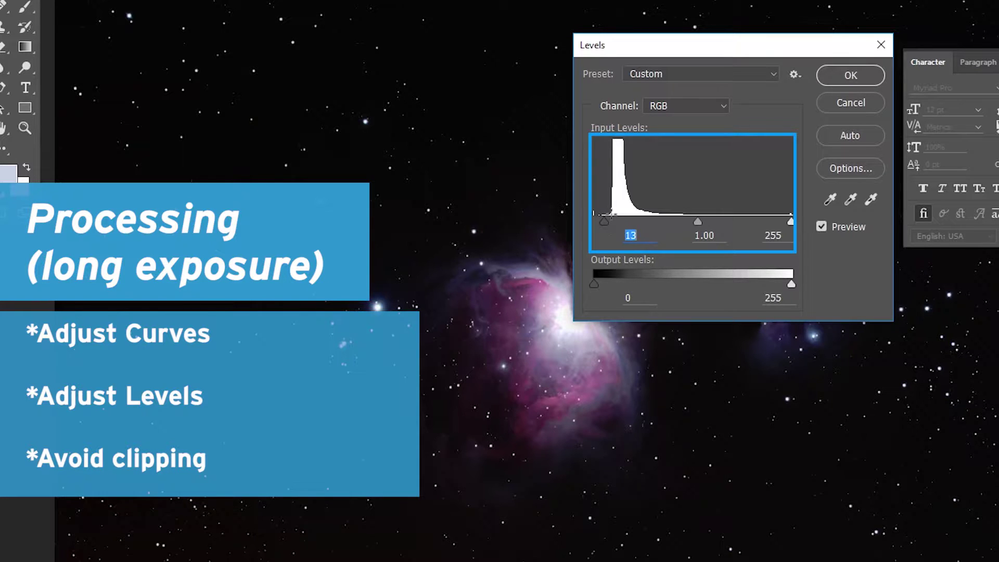
Apply the Levels change, then add a second curve with points near 75 and 135→194.
click(850, 74)
click(137, 15)
mouse_move(182, 73)
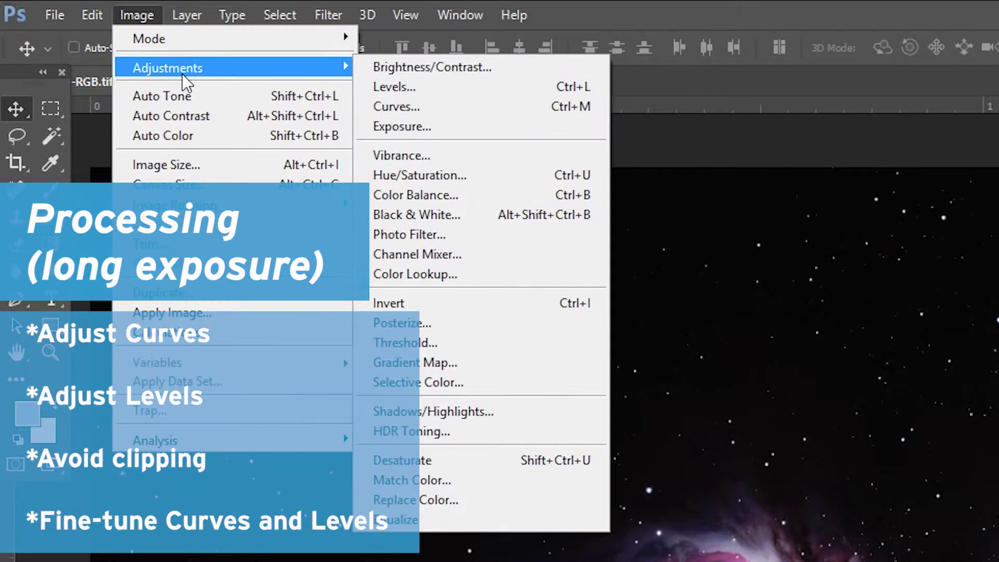
click(396, 106)
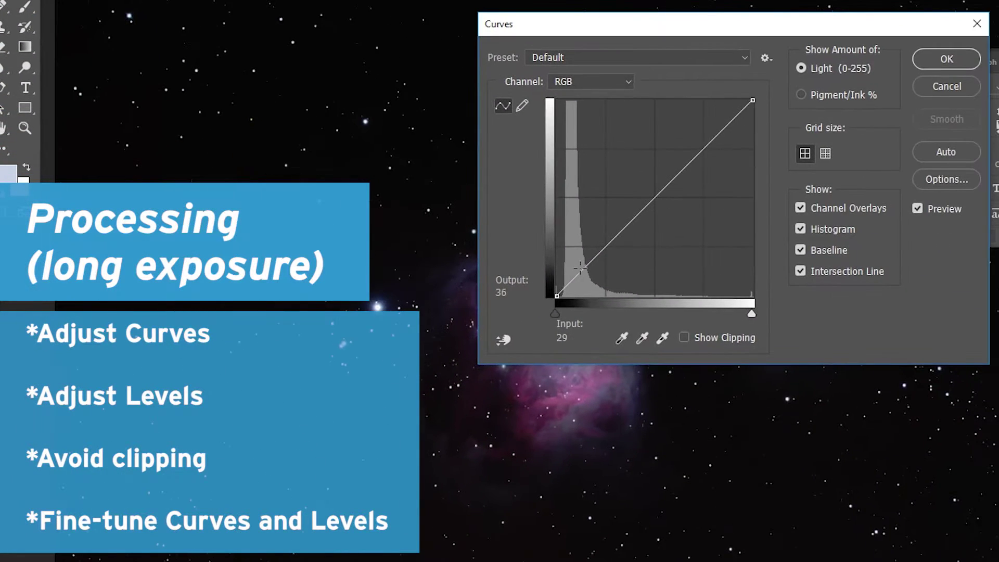
drag(576, 272, 575, 251)
drag(627, 154, 649, 151)
click(614, 189)
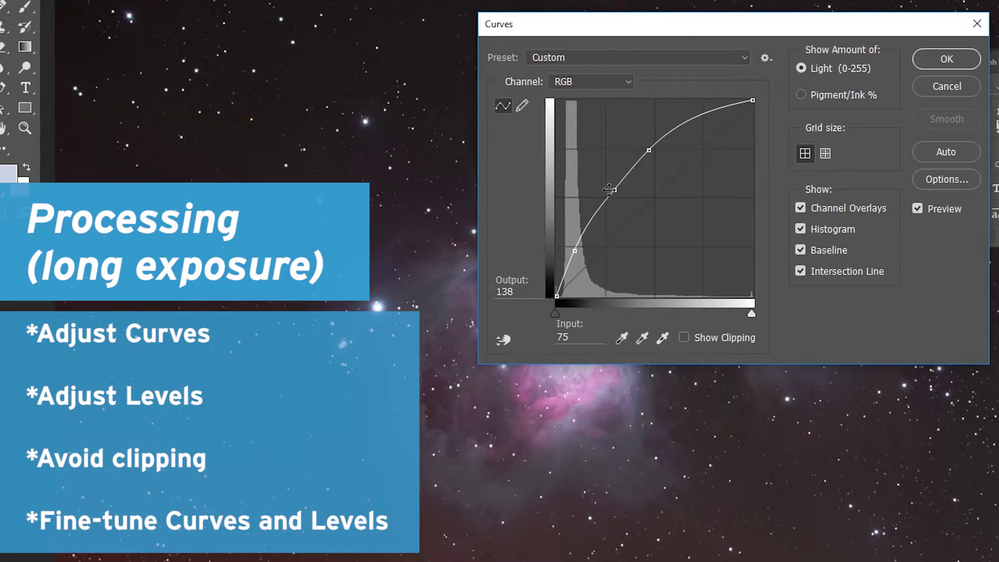
drag(613, 191, 614, 187)
drag(649, 149, 654, 148)
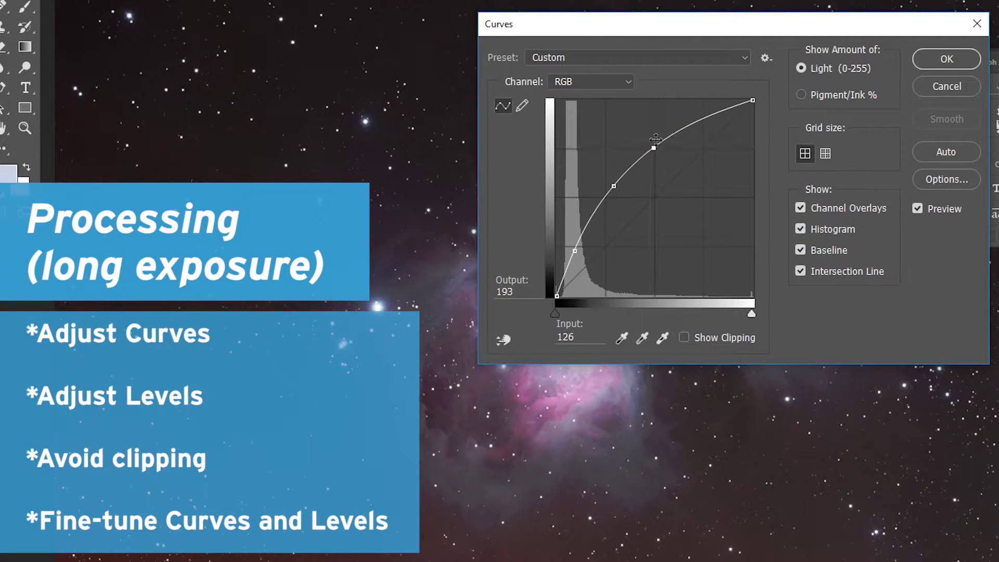
drag(664, 32, 860, 30)
drag(718, 147, 725, 146)
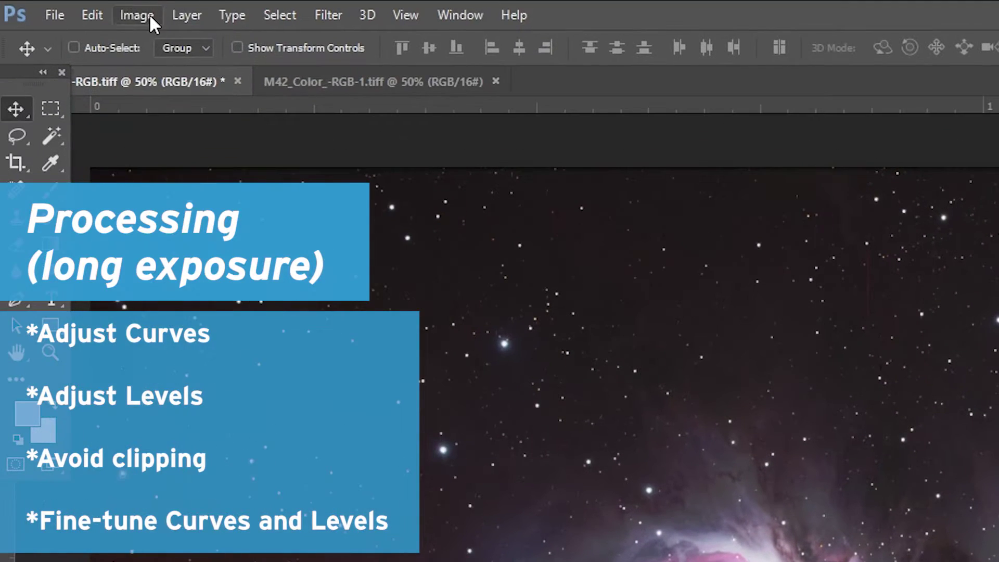
Apply a Levels black input of 15 and zoom in to inspect the nebula core.
click(148, 14)
mouse_move(241, 67)
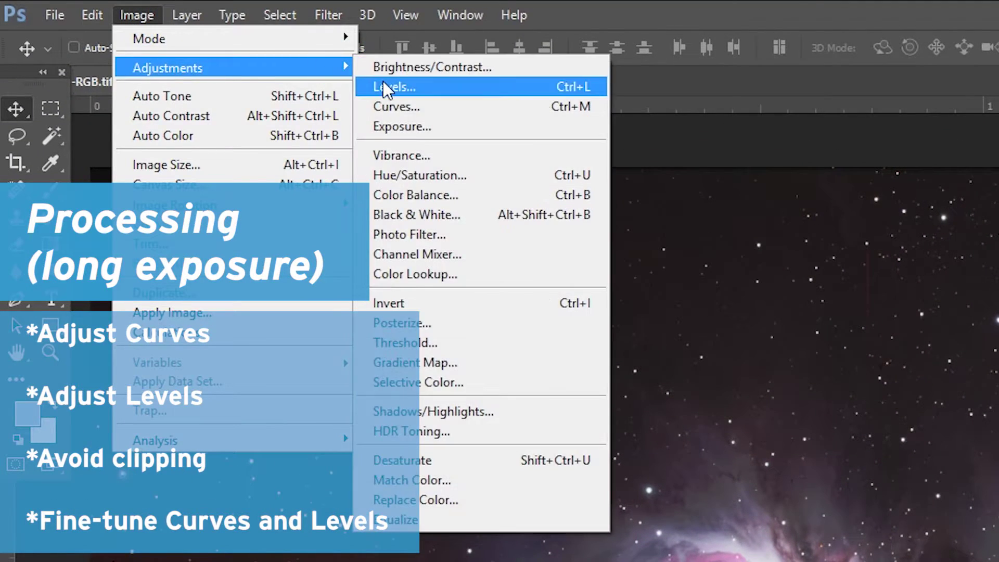
click(383, 84)
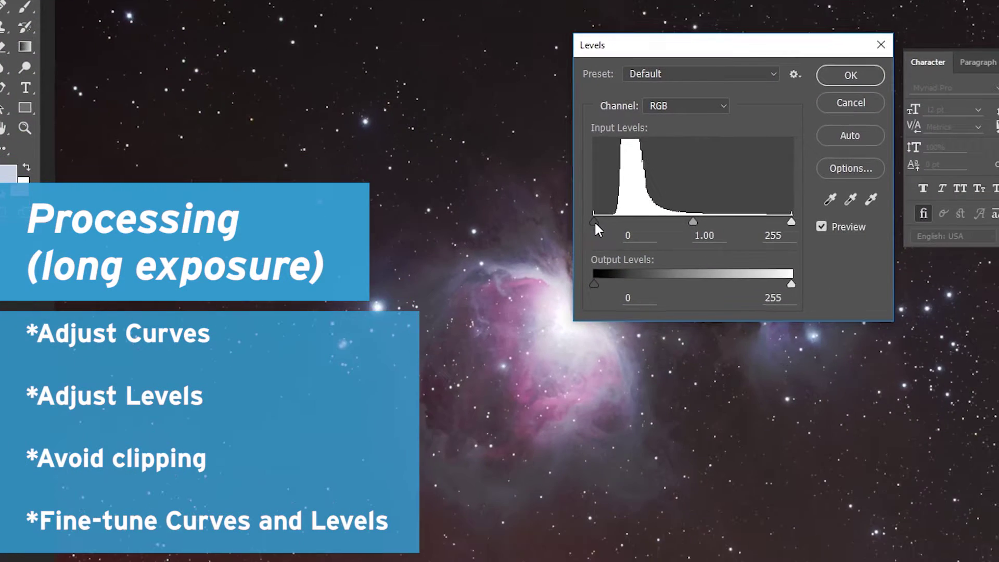
drag(810, 476, 823, 475)
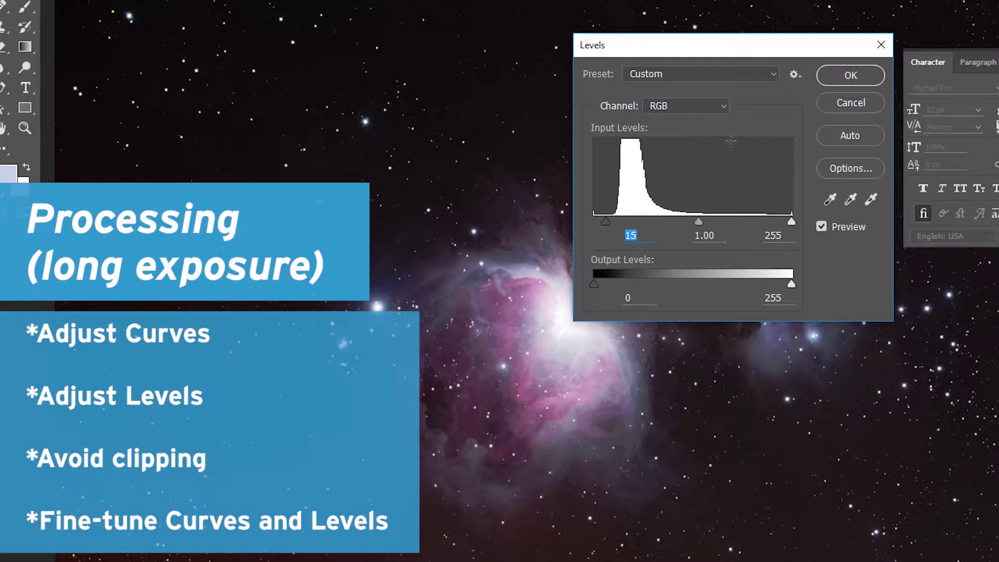
click(850, 75)
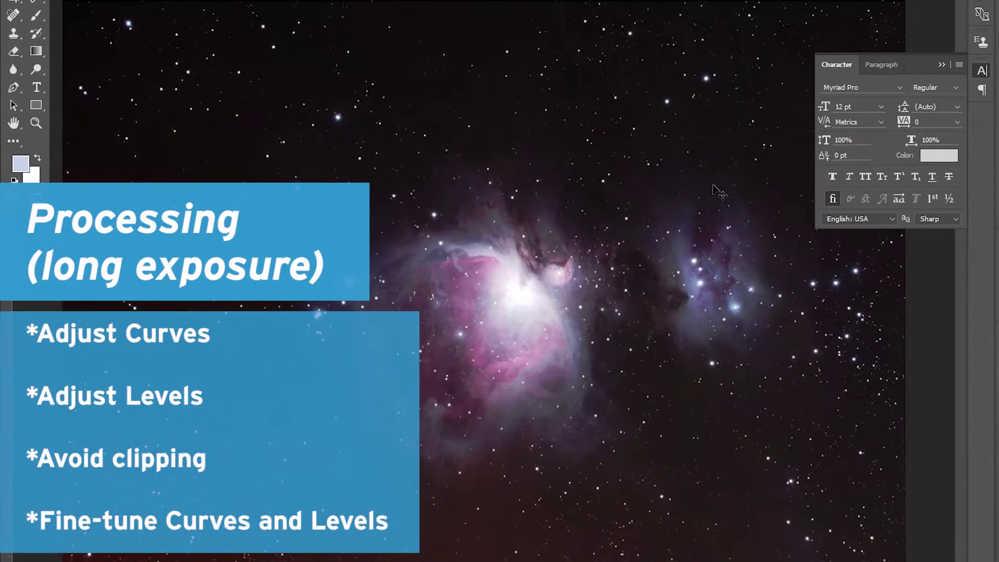
key(ctrl+plus)
key(ctrl+plus)
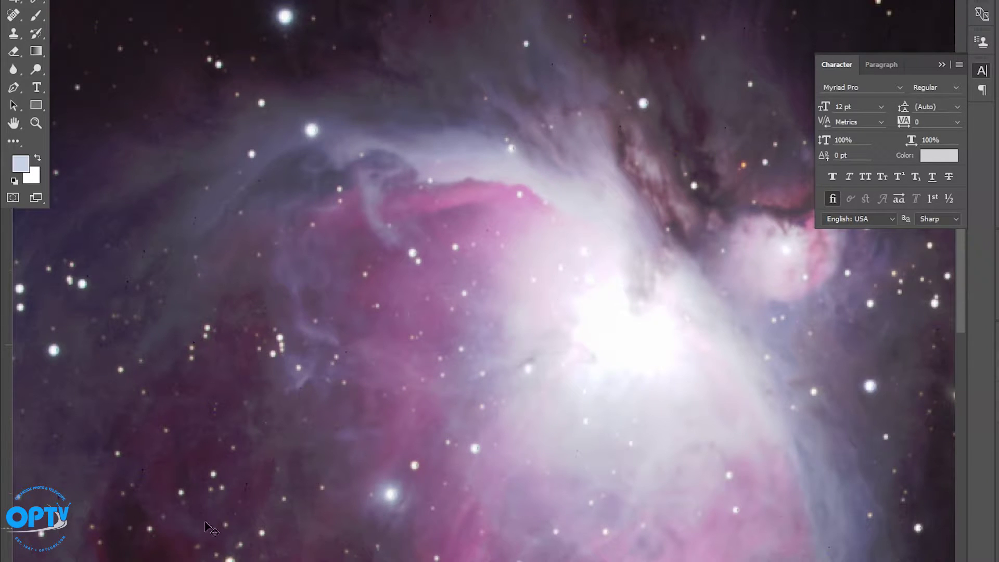
scroll(583, 377, down, 2)
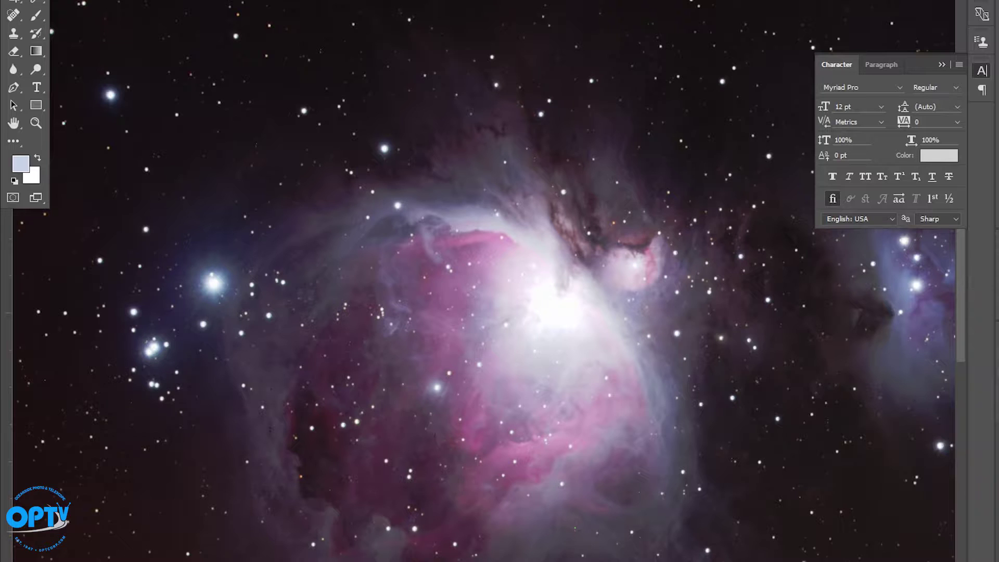
drag(798, 406, 533, 406)
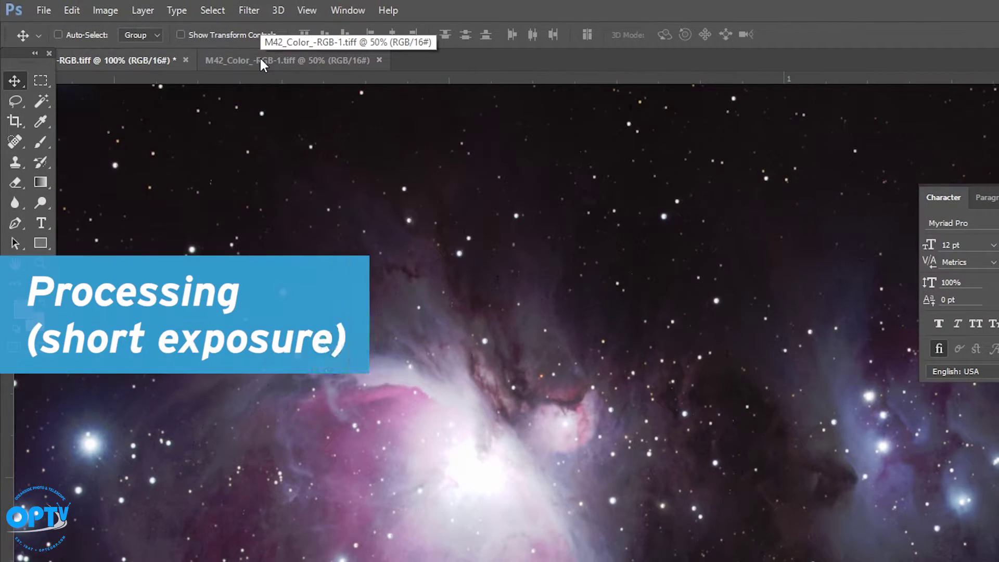
On the short exposure M42_Color_-RGB-1, raise the Levels black input to about 41.
click(260, 61)
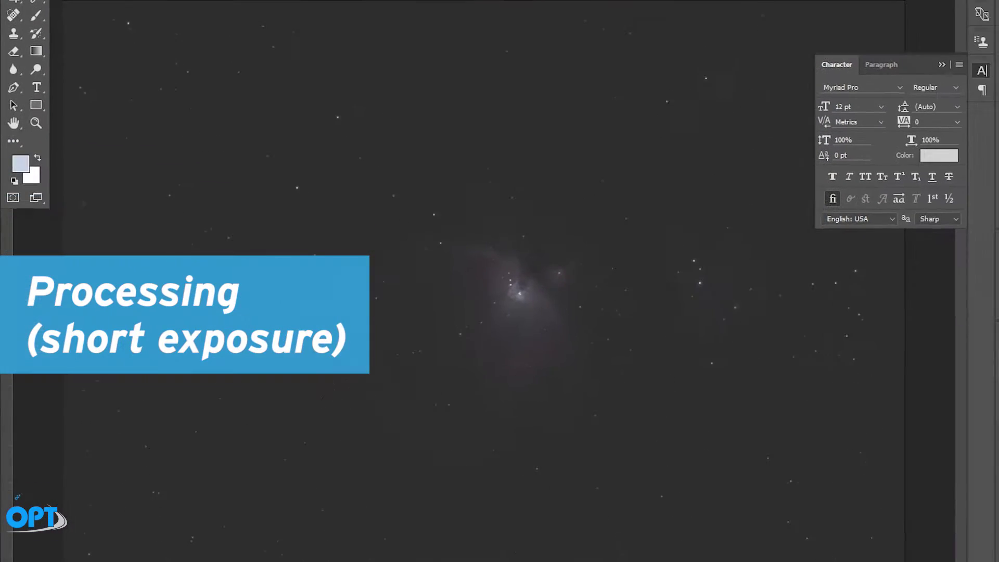
click(137, 15)
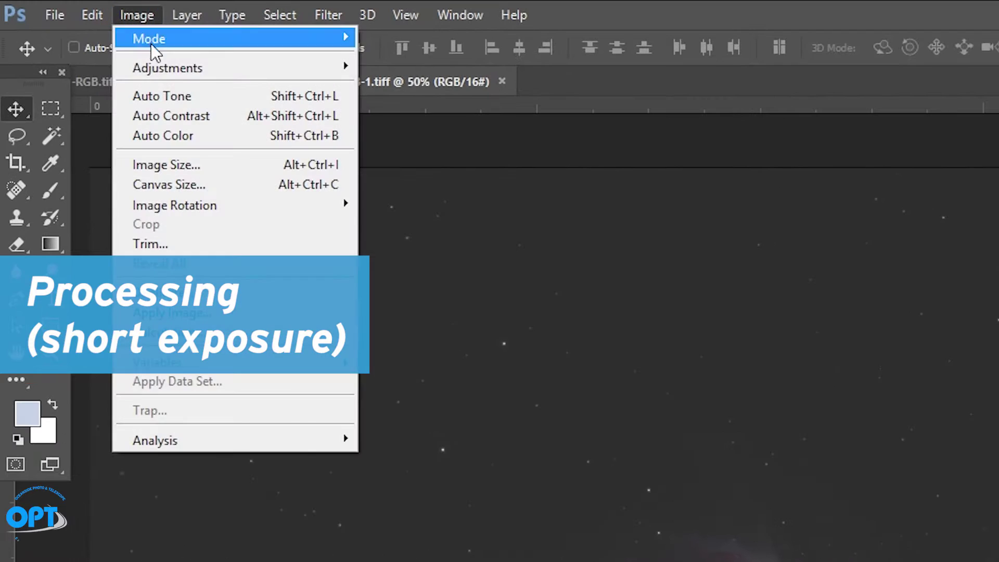
mouse_move(173, 73)
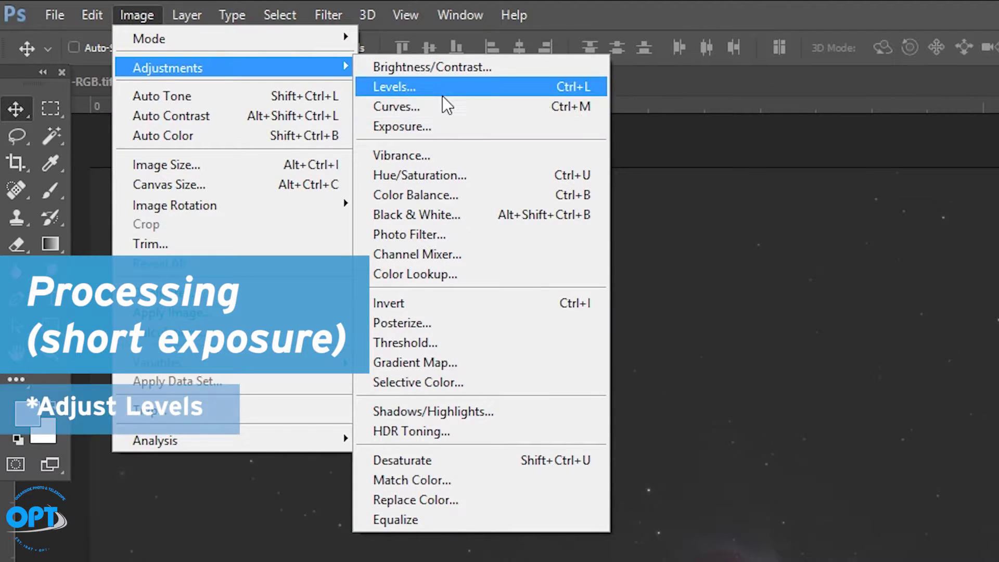
click(443, 94)
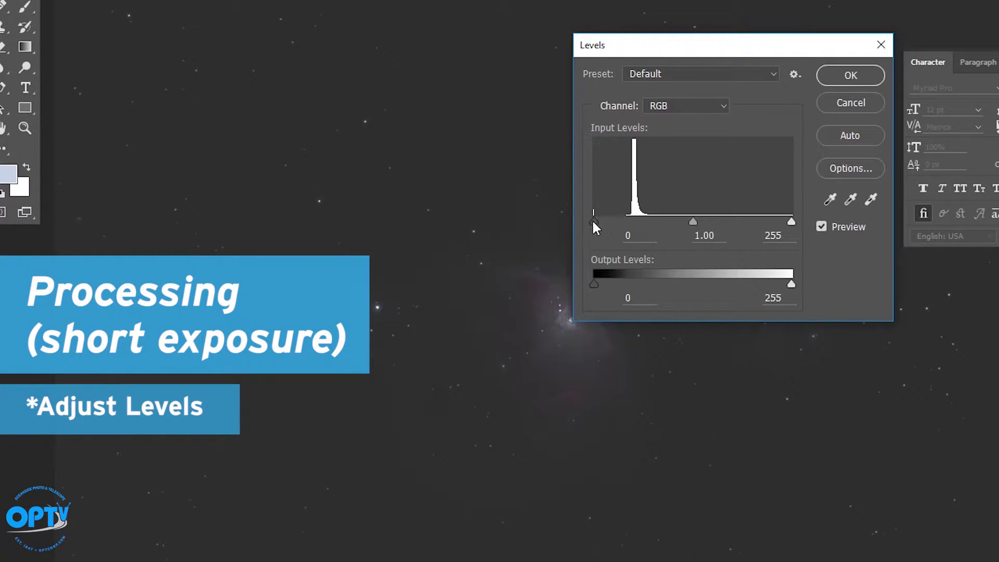
drag(593, 222, 627, 223)
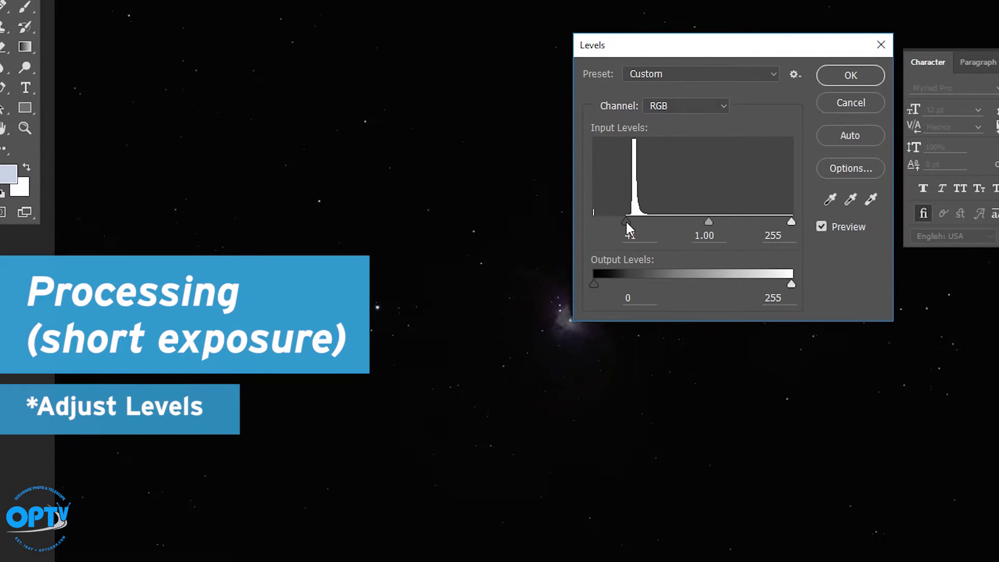
click(858, 80)
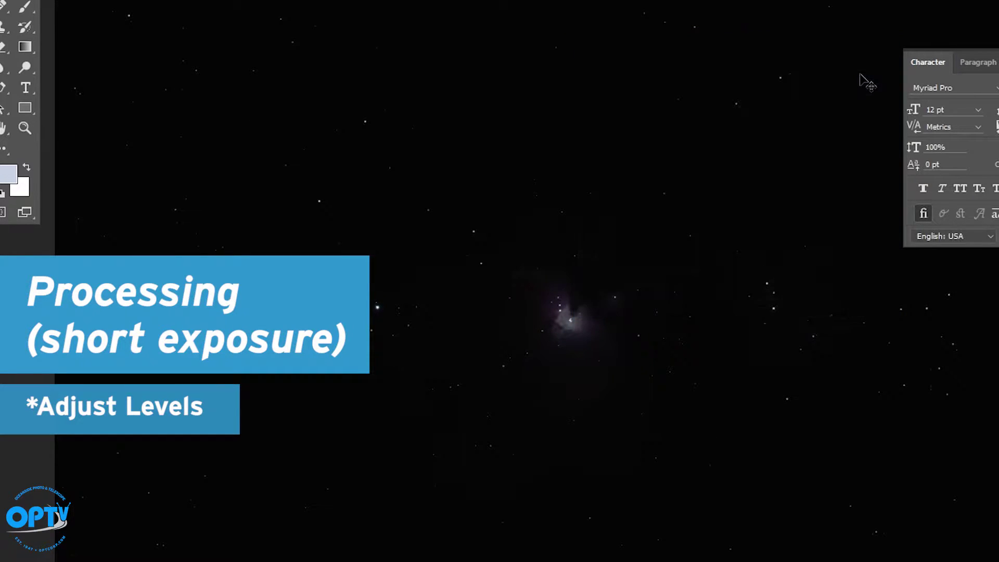
Apply a brightening curve with points at 56→123 and 124→202.
click(133, 13)
mouse_move(174, 76)
click(406, 106)
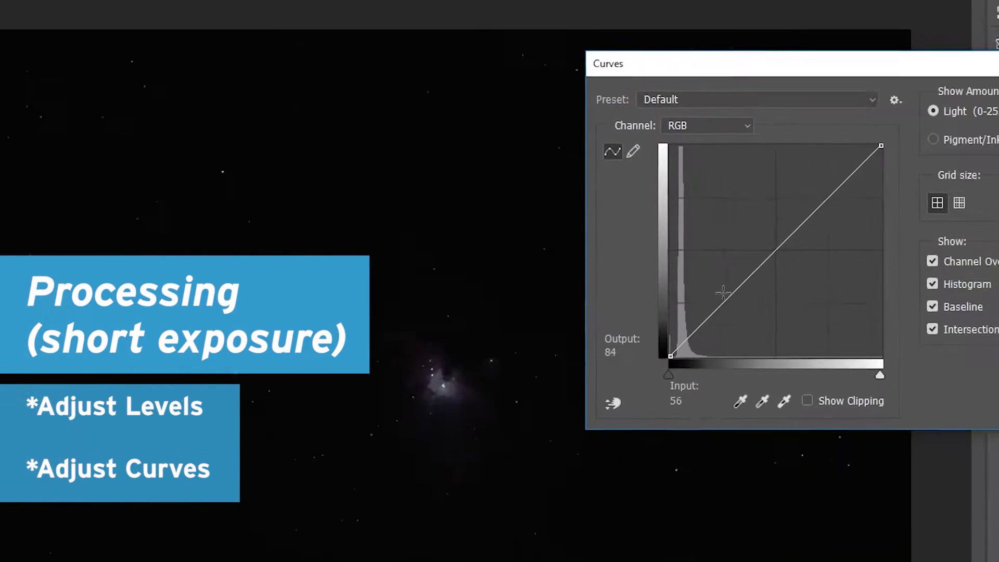
drag(723, 293, 716, 258)
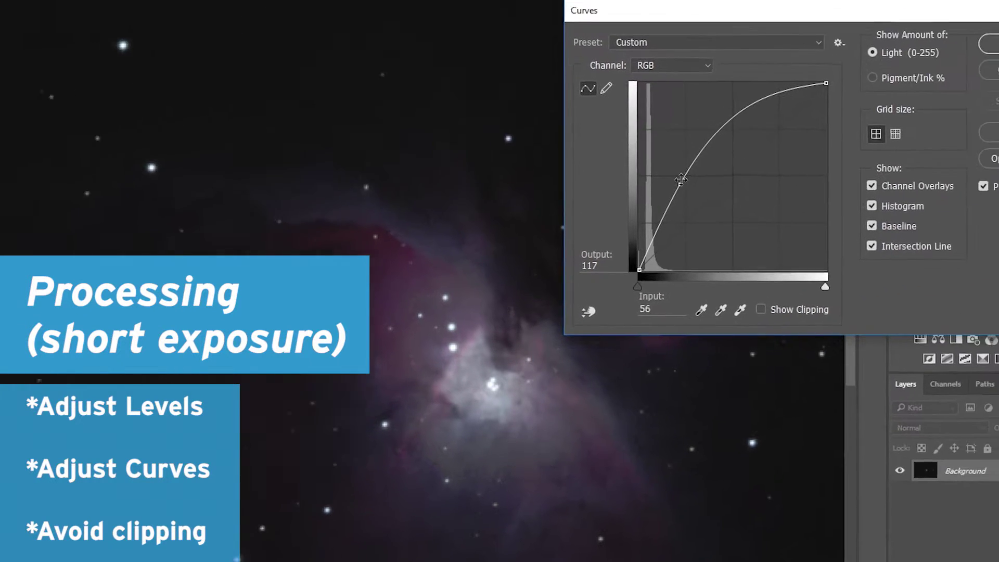
drag(745, 189, 746, 188)
drag(597, 208, 596, 206)
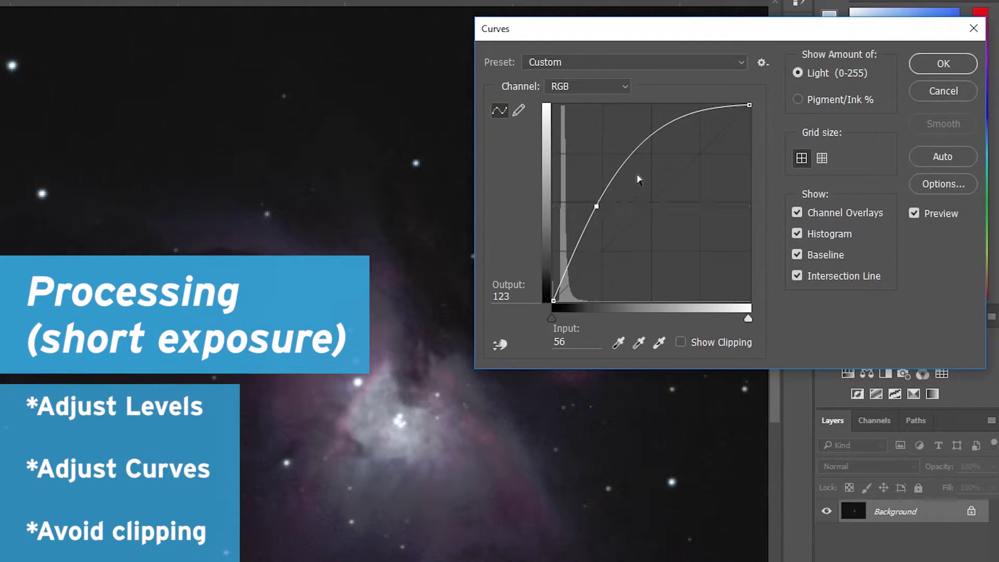
mouse_move(645, 143)
mouse_down()
mouse_move(652, 159)
mouse_move(648, 145)
mouse_up()
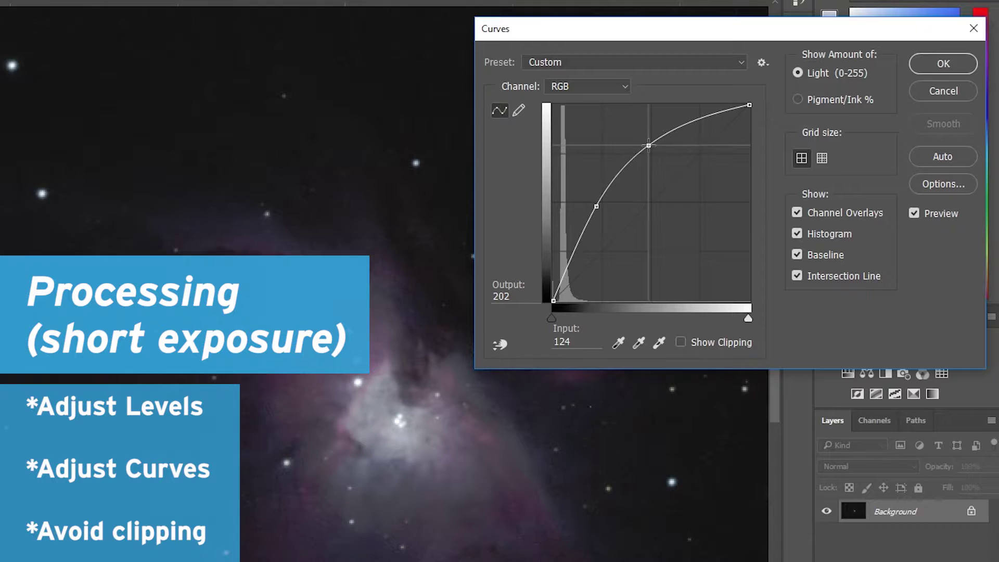
click(944, 63)
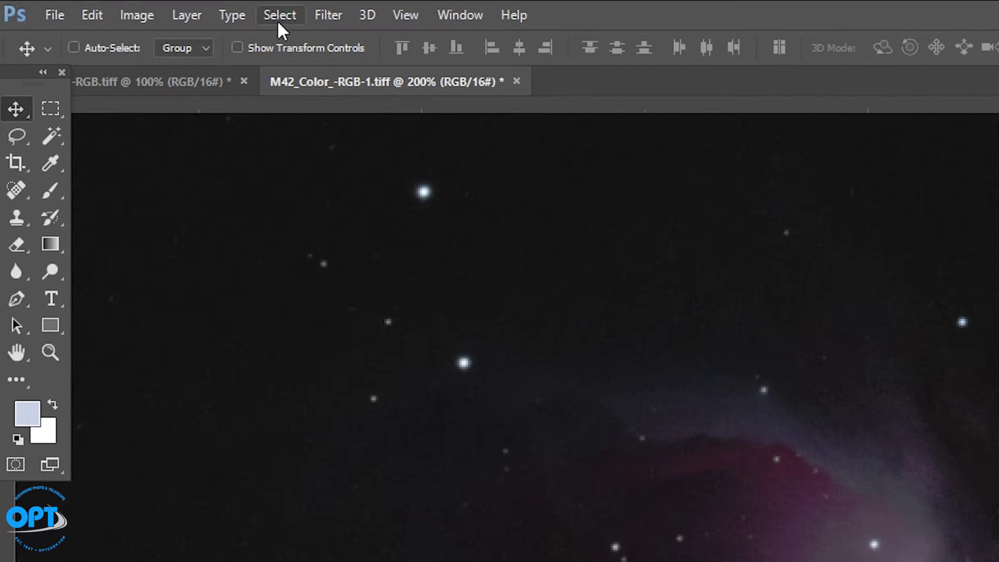
Copy the whole short exposure and paste it as Layer 1 over the long exposure, comparing visibility.
click(277, 15)
click(283, 32)
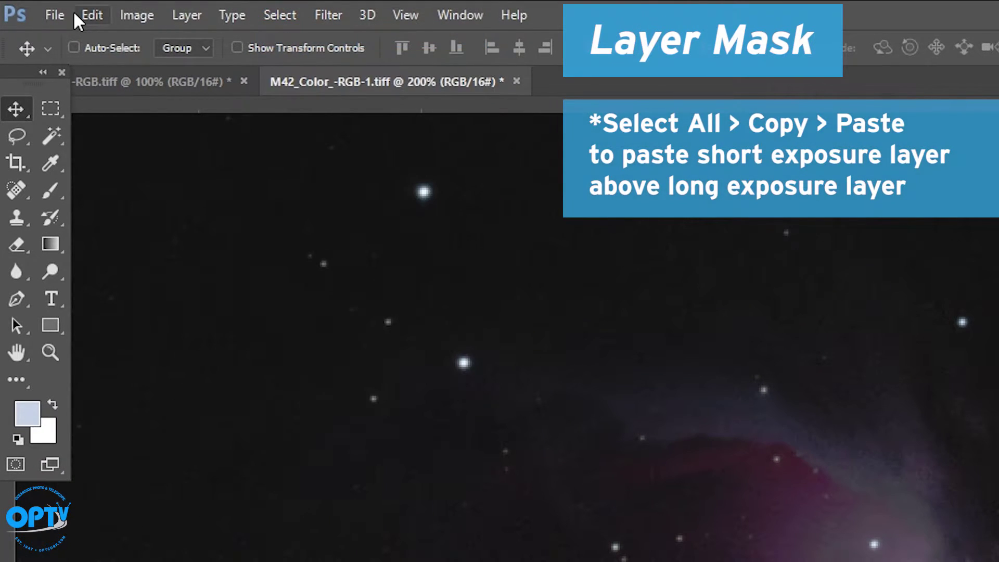
click(89, 15)
click(125, 155)
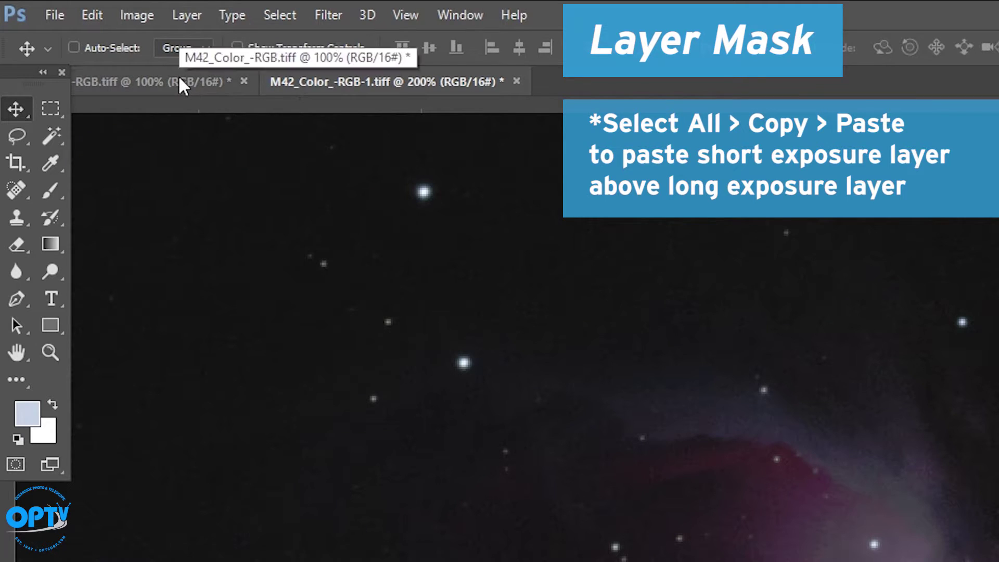
click(182, 85)
click(91, 15)
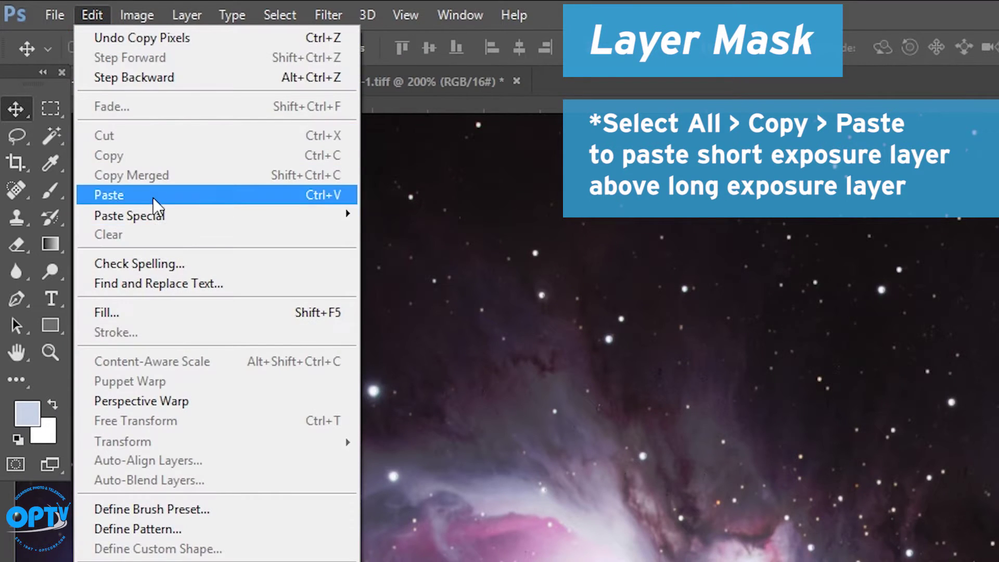
click(152, 196)
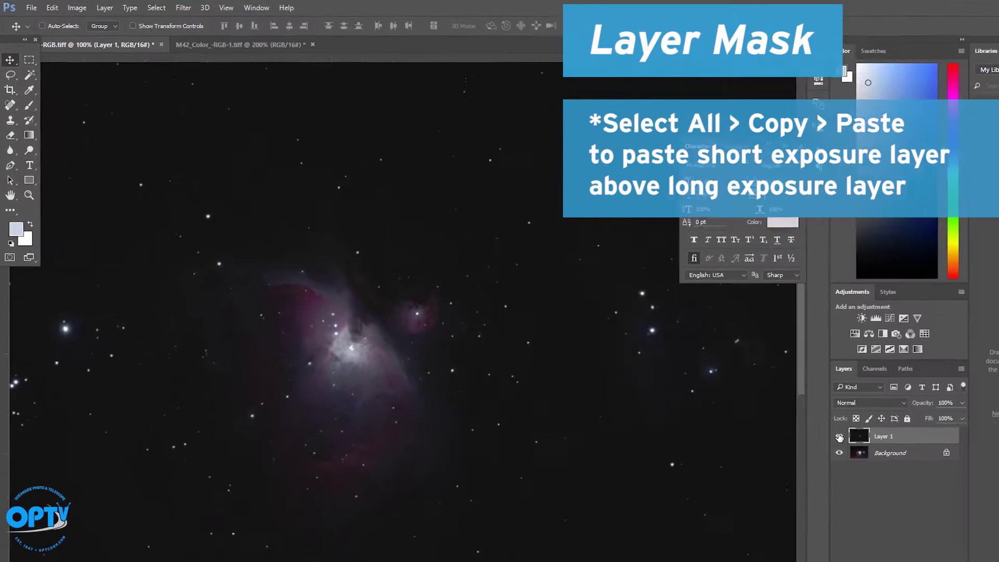
click(786, 409)
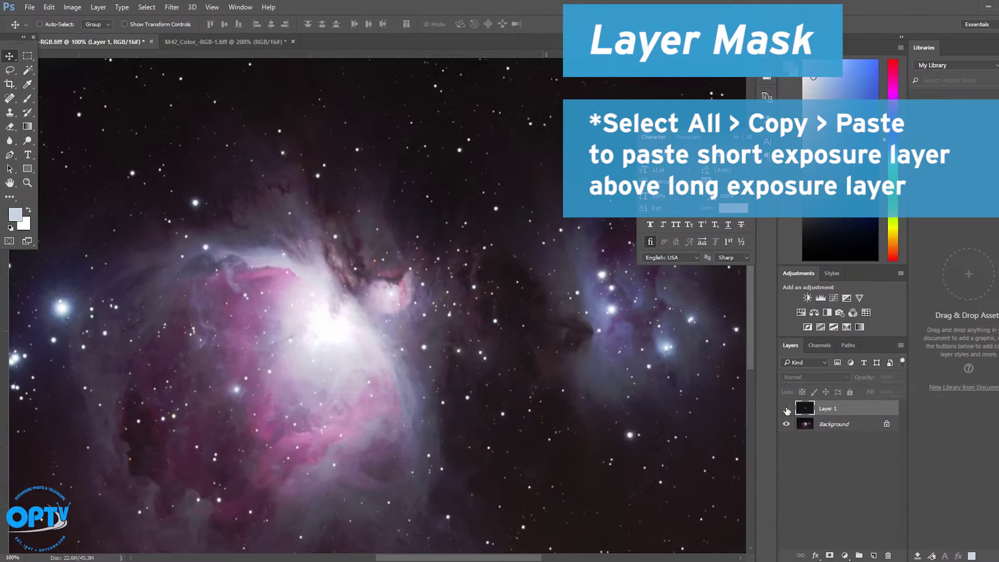
click(787, 409)
click(786, 409)
click(786, 409)
click(786, 409)
click(786, 409)
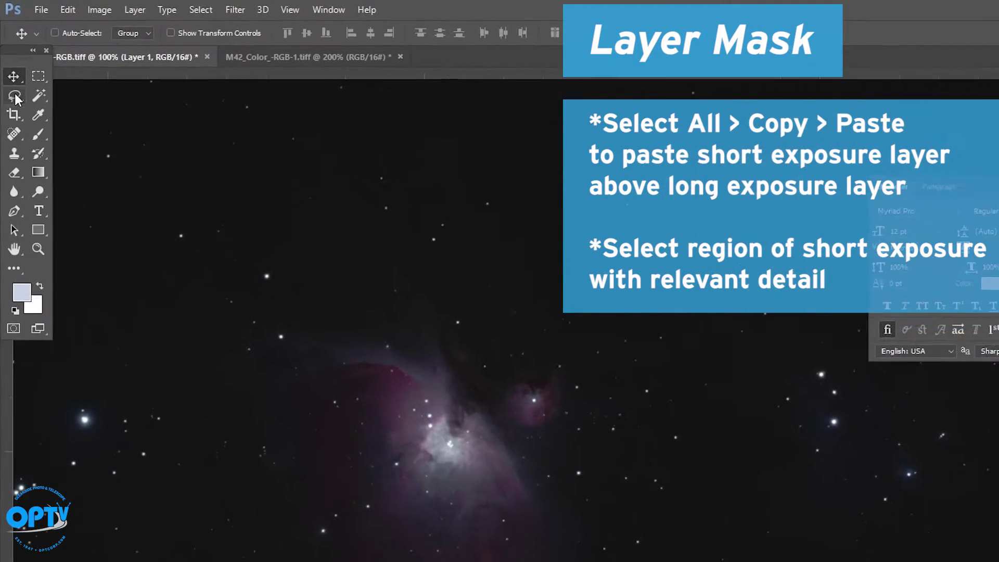
Draw a freehand Lasso selection around the bright nebula core.
click(14, 96)
mouse_move(383, 329)
mouse_down()
mouse_move(301, 341)
mouse_move(375, 392)
mouse_move(356, 459)
mouse_up()
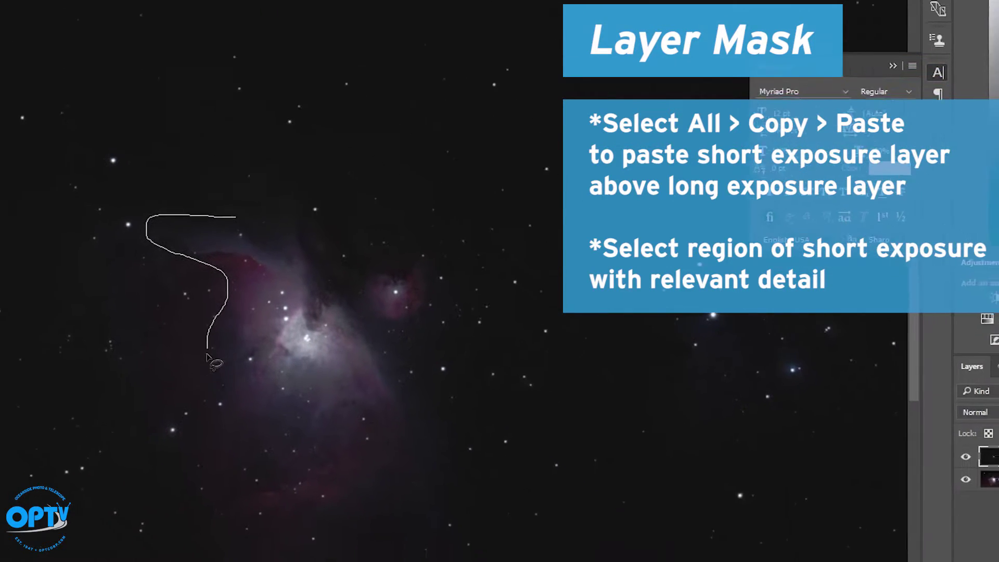
mouse_move(207, 354)
mouse_down()
mouse_move(244, 424)
mouse_move(302, 447)
mouse_up()
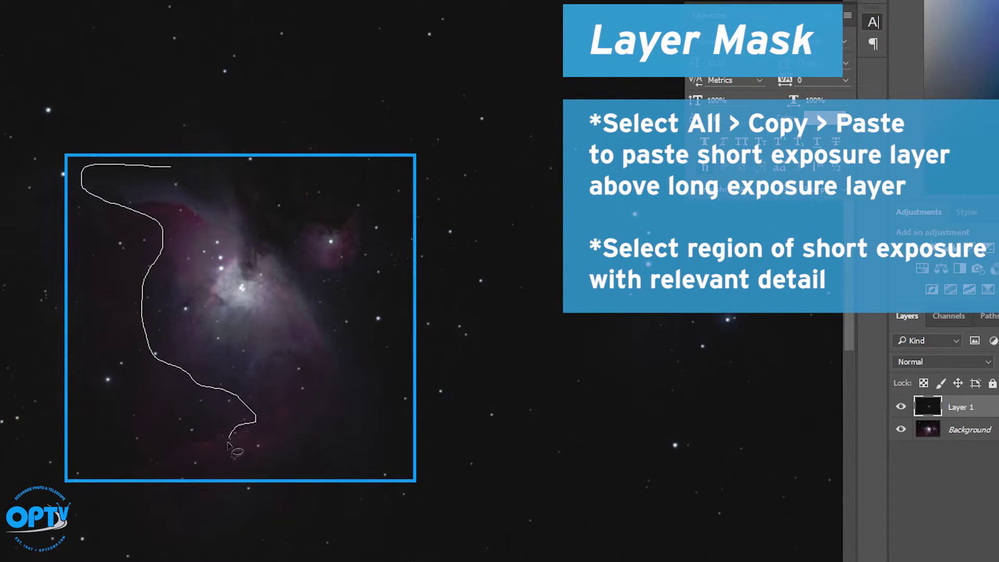
mouse_move(342, 269)
mouse_down()
mouse_move(367, 238)
mouse_move(367, 200)
mouse_move(315, 222)
mouse_up()
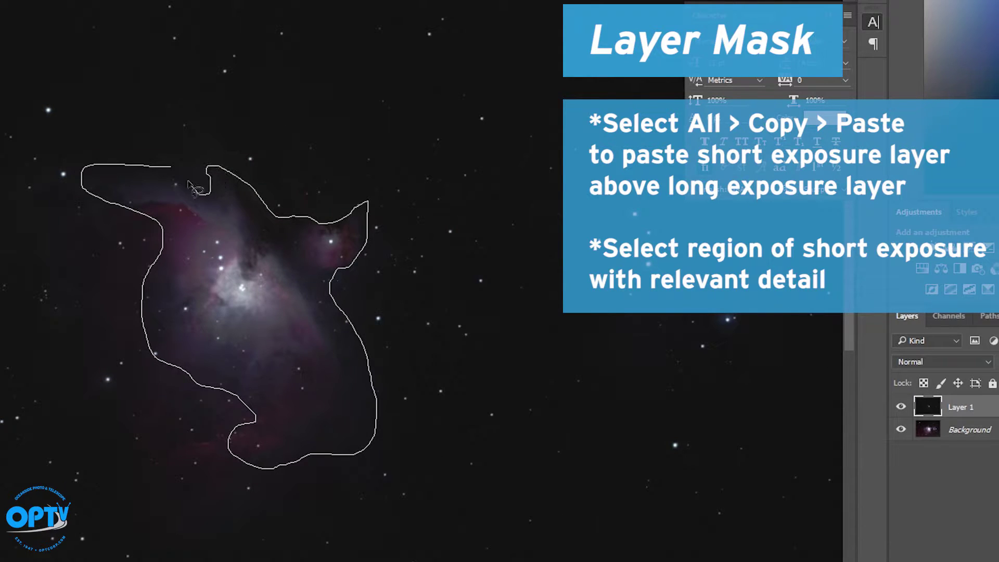
drag(161, 167, 159, 166)
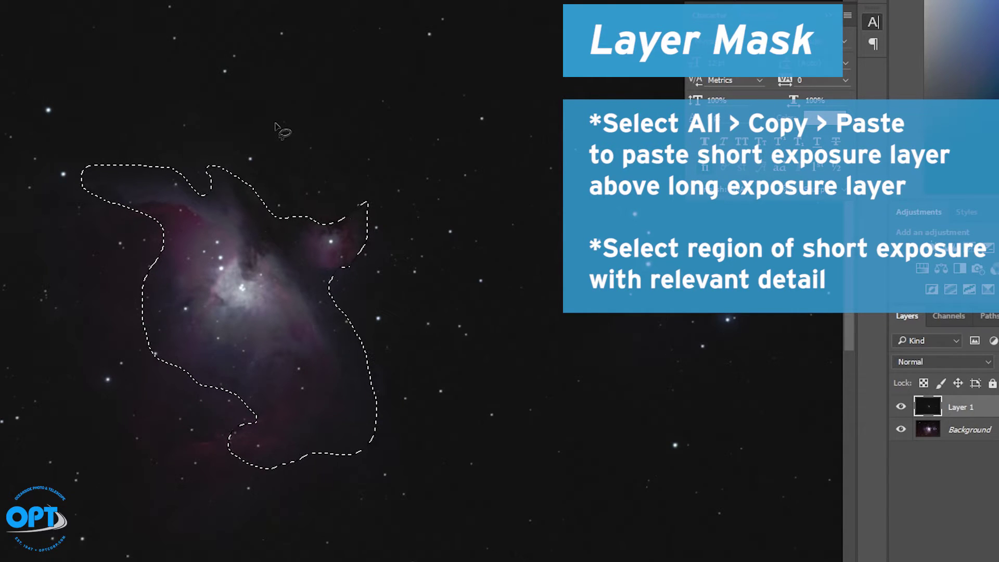
Invert the lasso selection and feather it with a 25-pixel radius.
right_click(175, 68)
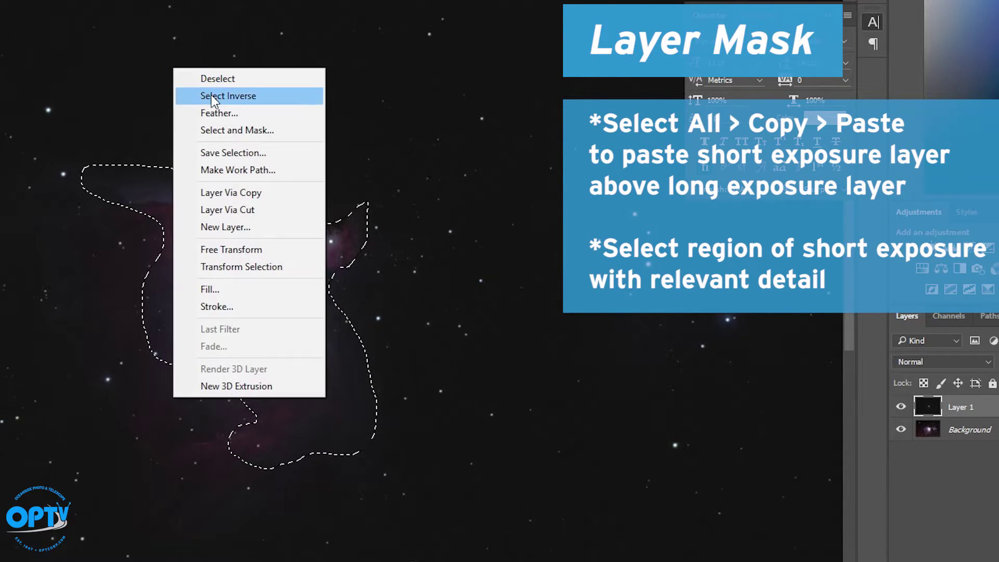
click(211, 96)
right_click(159, 87)
click(210, 131)
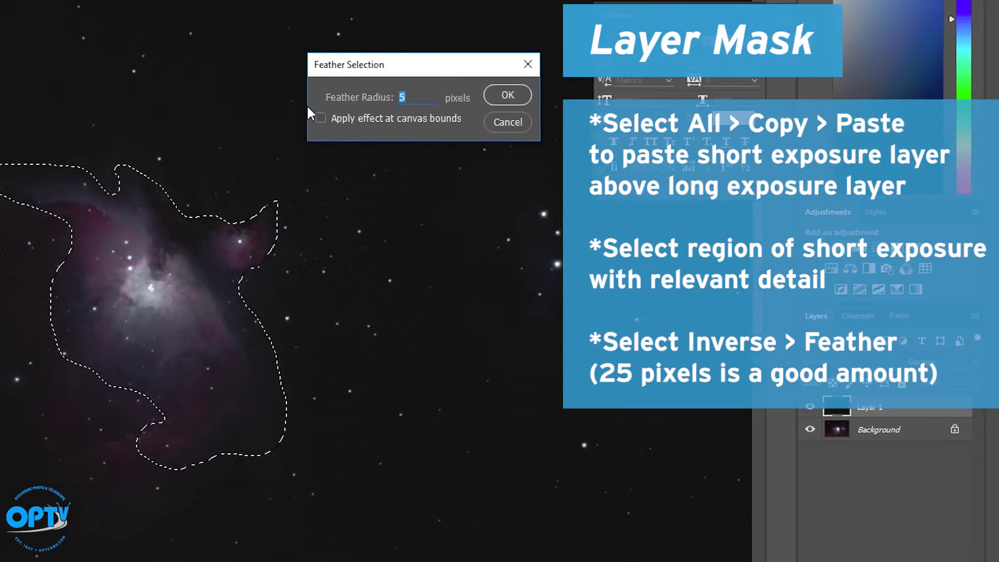
text(2)
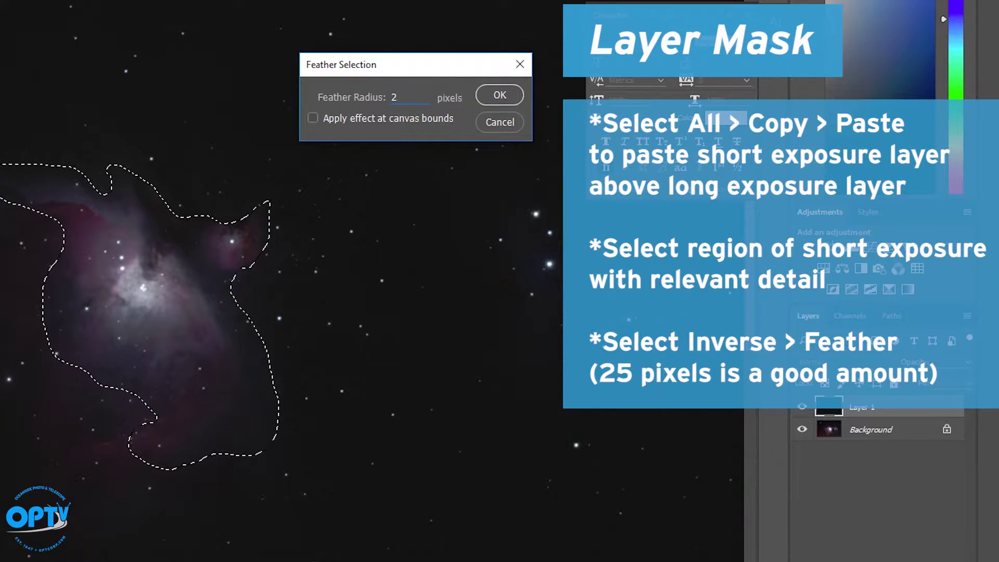
text(5)
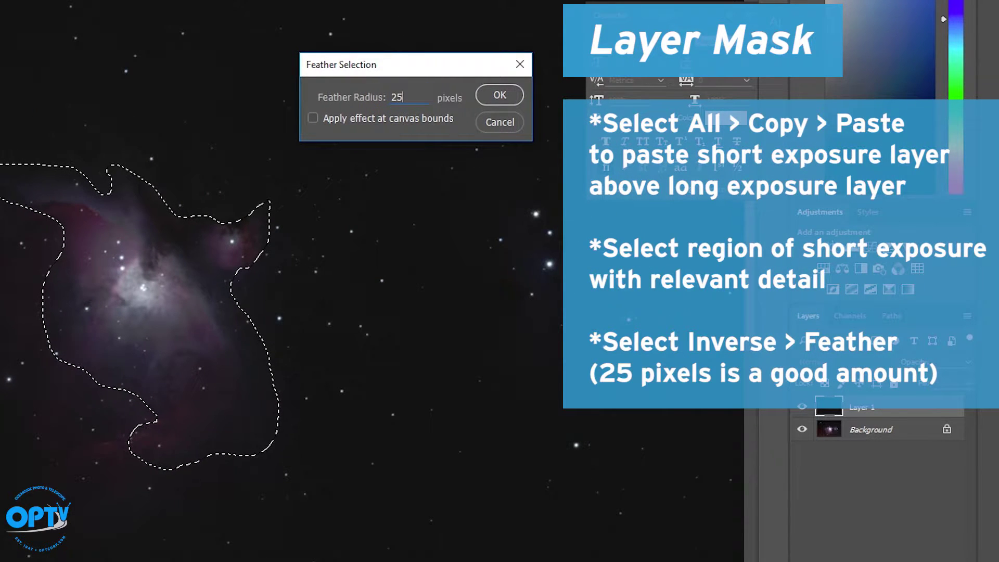
click(498, 96)
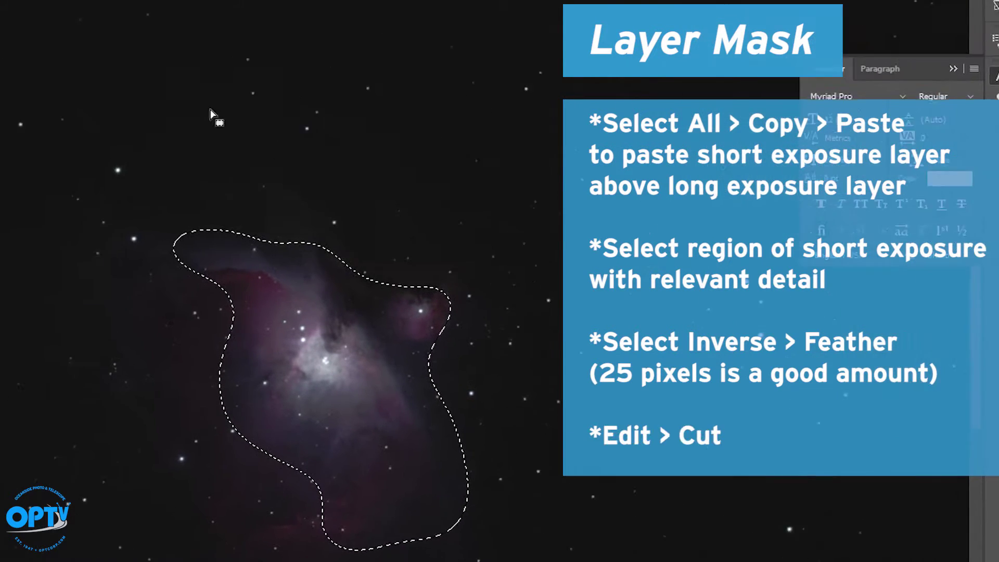
Cut Layer 1 outside the feathered core, compare the blend, and lower its opacity to 60%.
click(88, 15)
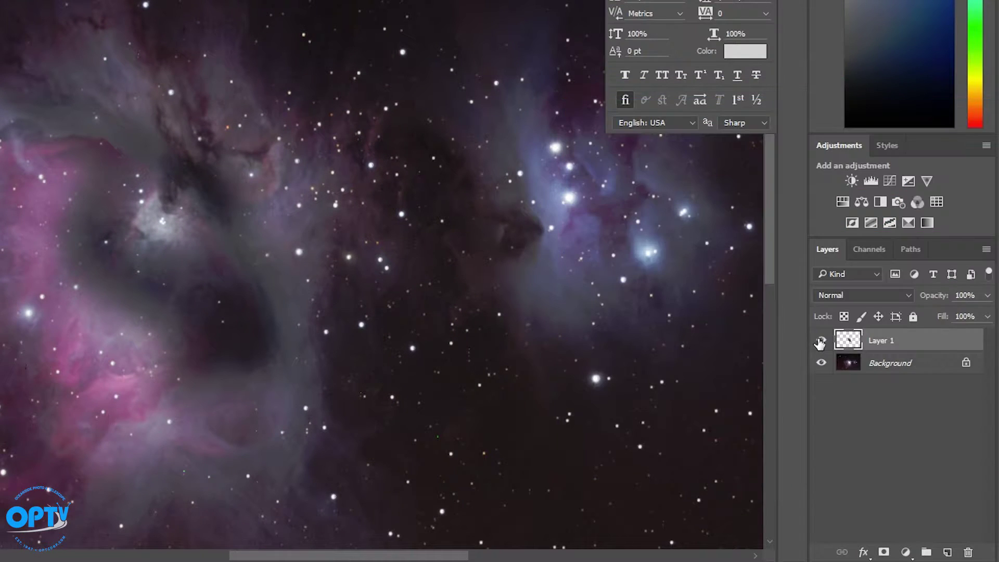
click(821, 343)
click(821, 343)
click(821, 342)
click(821, 342)
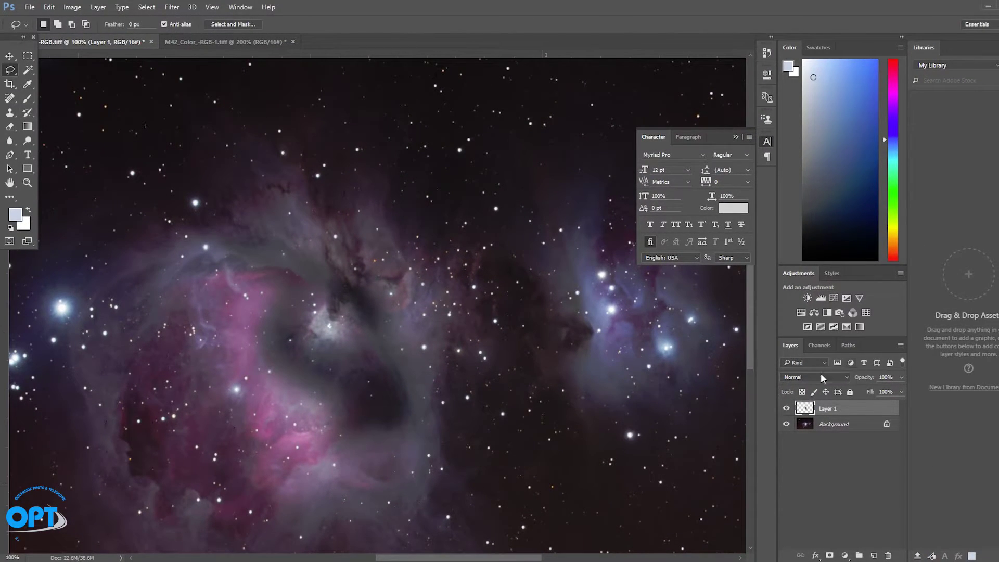
click(785, 409)
click(785, 409)
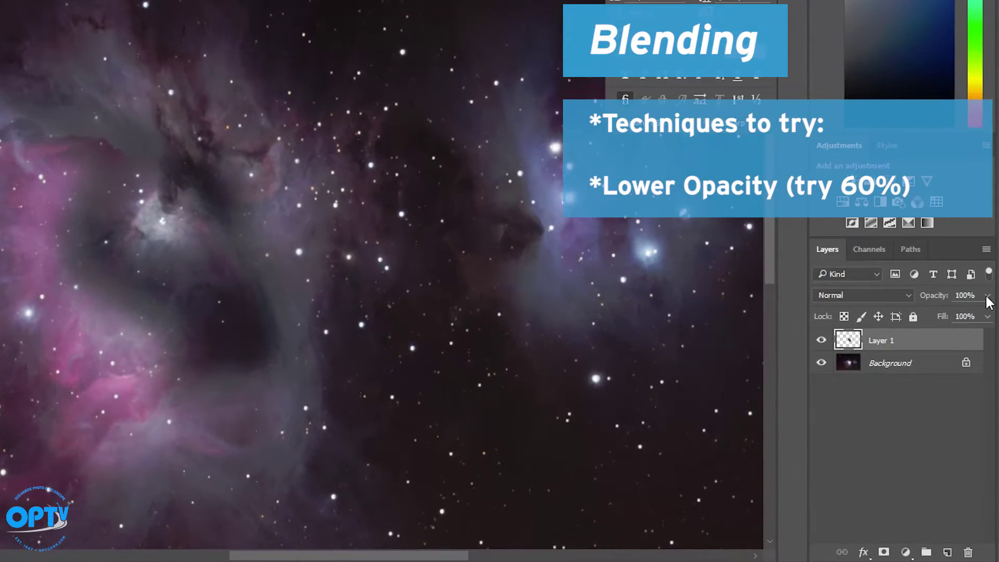
click(901, 378)
drag(983, 315, 954, 317)
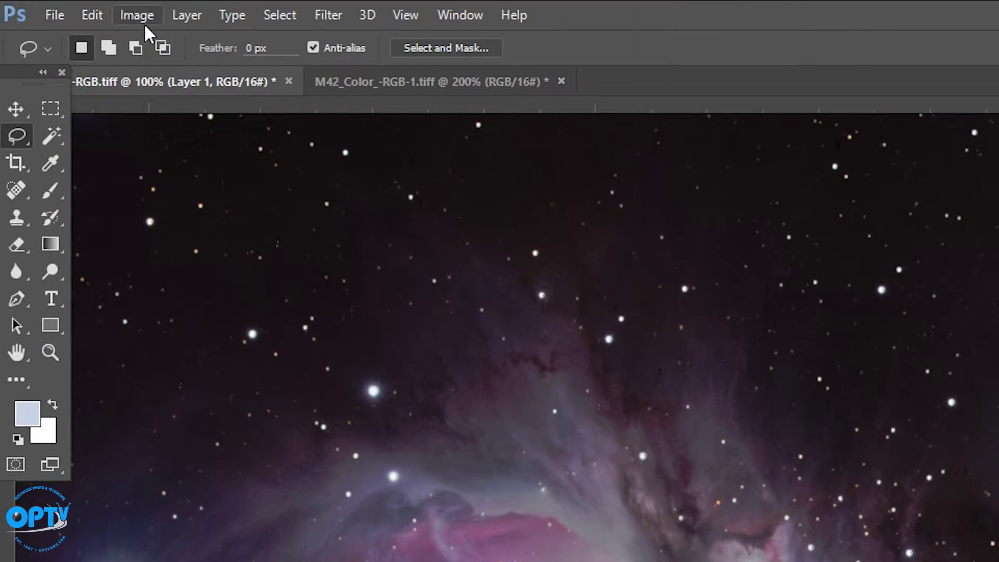
Brighten Layer 1's core with a Curves adjustment using a 95→124 point.
click(138, 16)
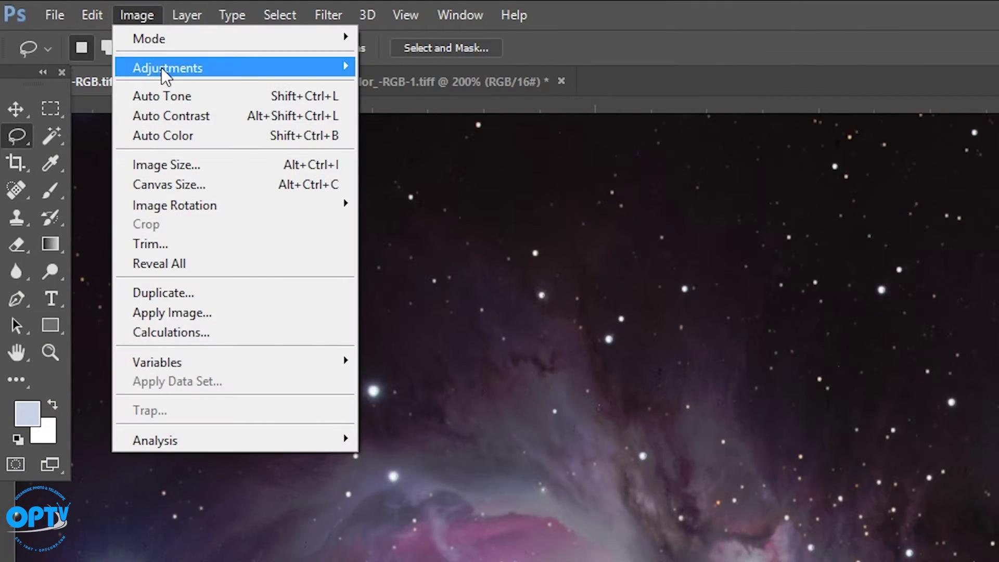
mouse_move(135, 69)
click(400, 108)
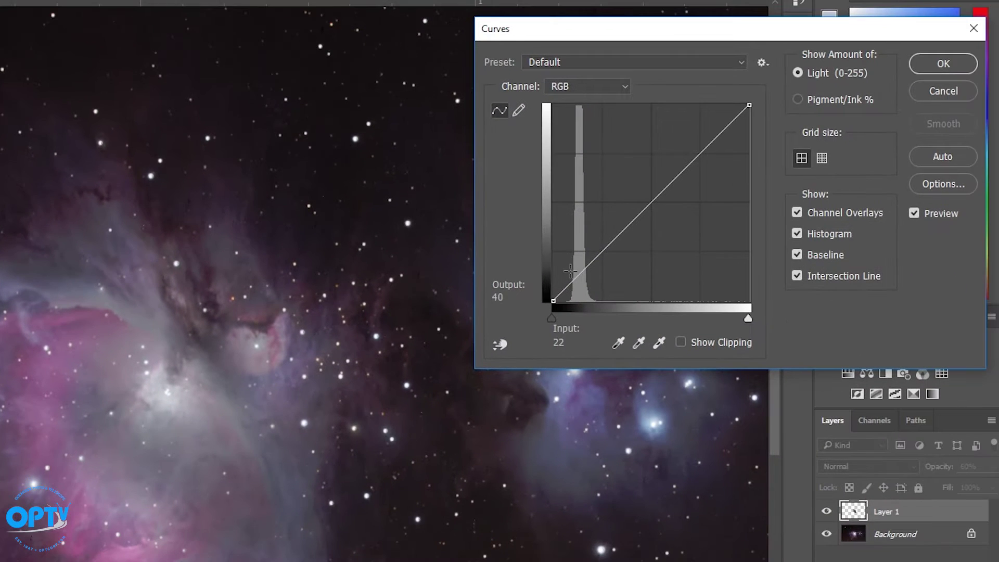
drag(842, 384, 842, 375)
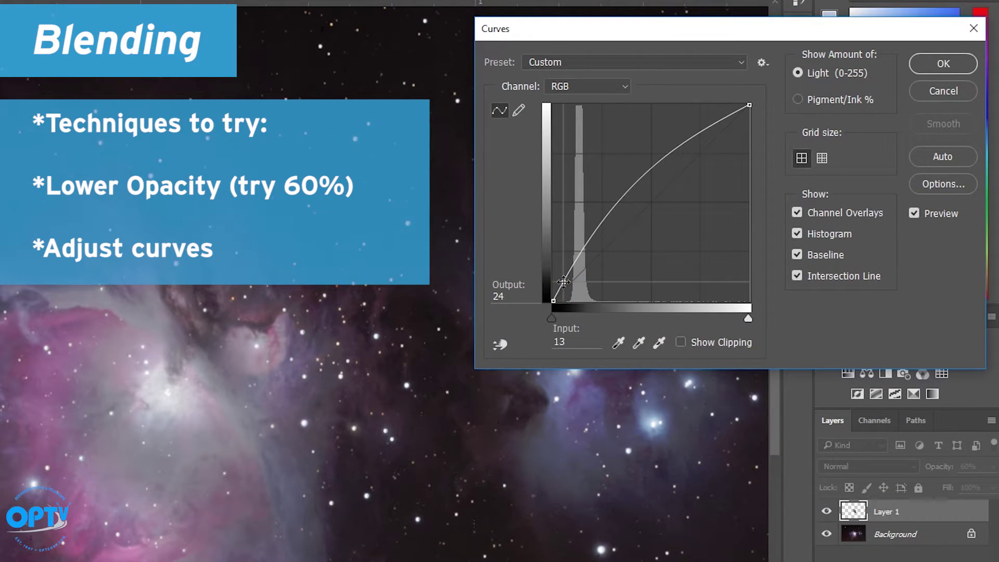
drag(626, 194, 626, 205)
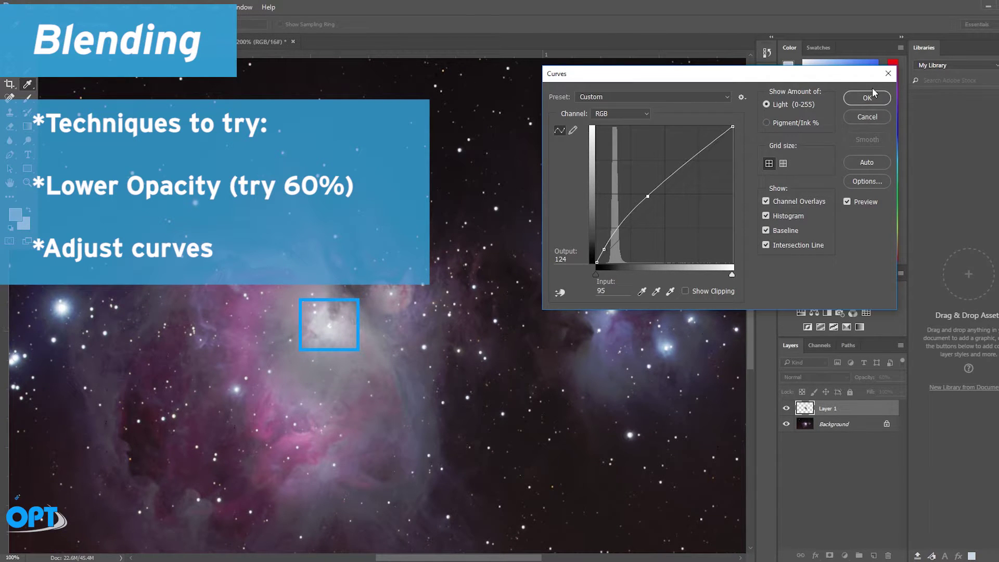
click(873, 95)
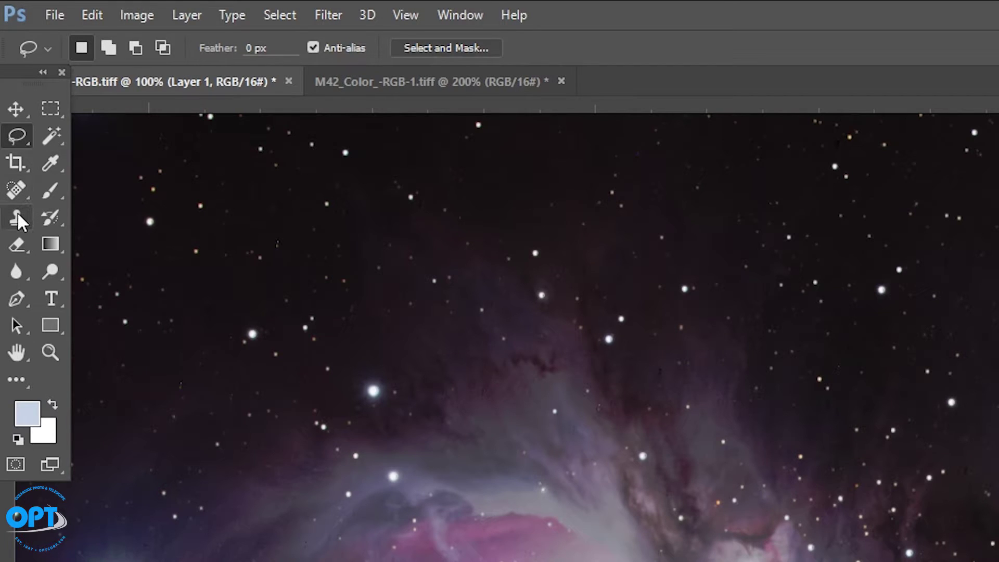
Configure the Eraser with a 78 px brush, about 21% opacity and 0% hardness.
click(20, 242)
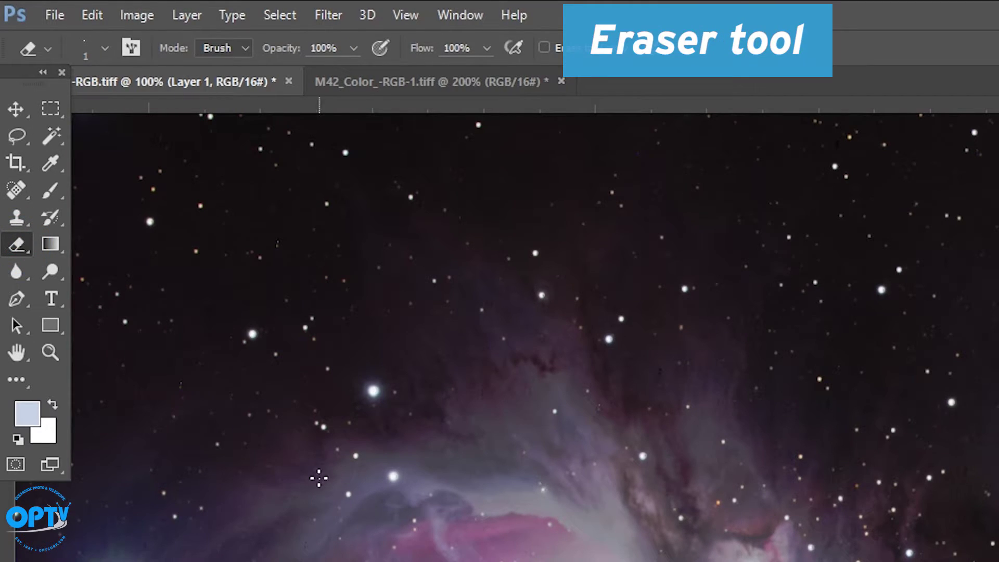
click(105, 48)
mouse_move(111, 112)
mouse_down()
mouse_move(193, 112)
mouse_move(164, 114)
mouse_up()
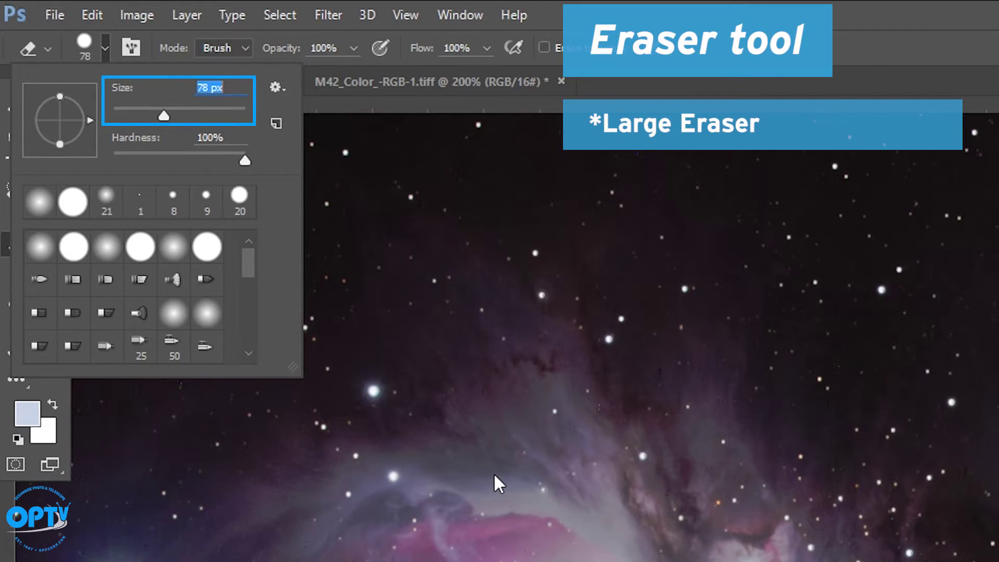
click(354, 47)
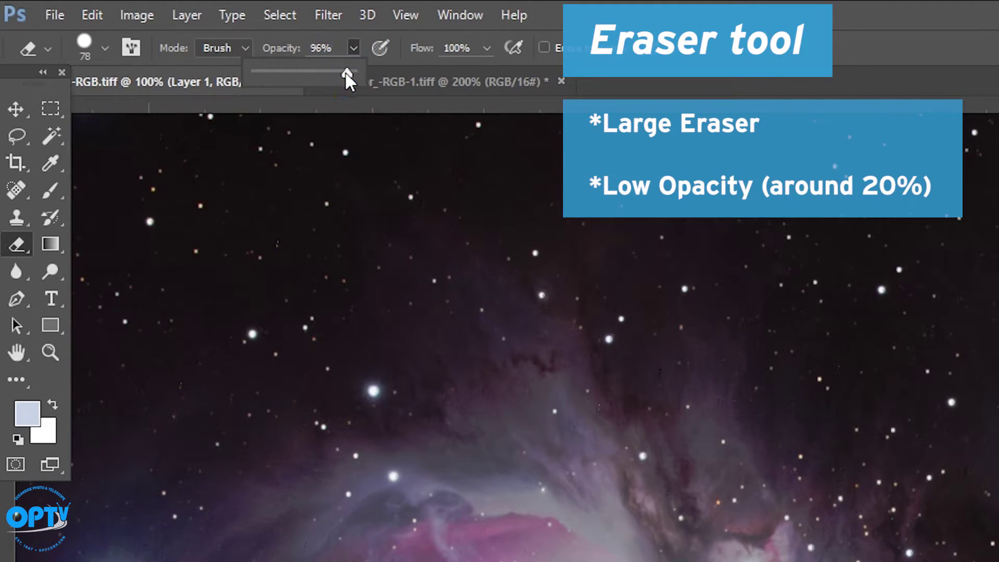
drag(275, 79, 275, 79)
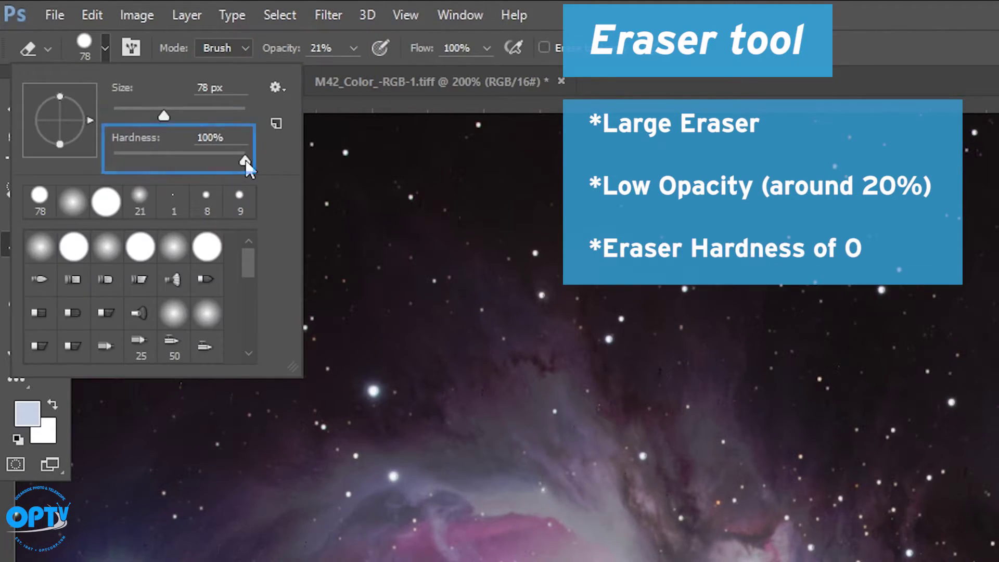
drag(245, 161, 176, 163)
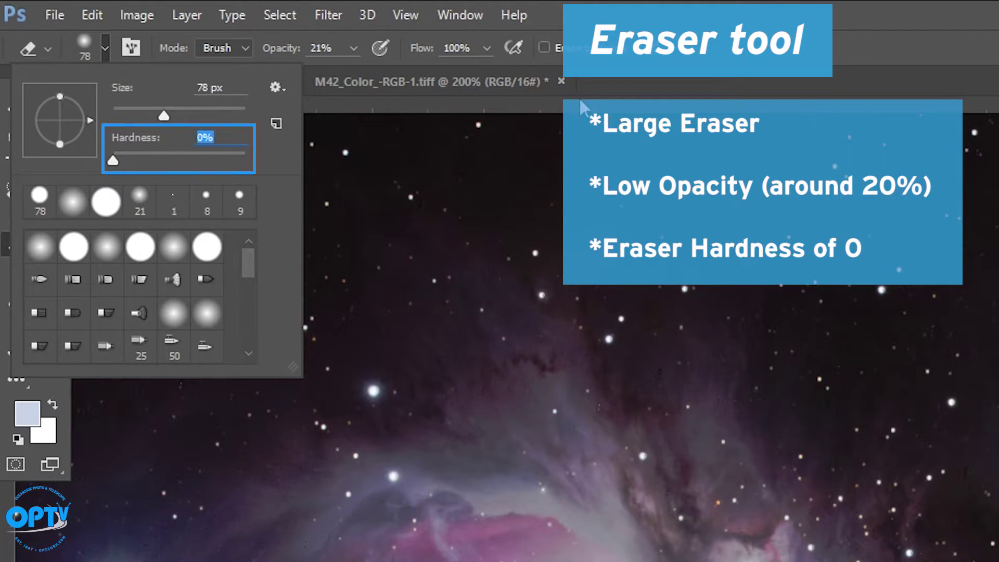
click(675, 185)
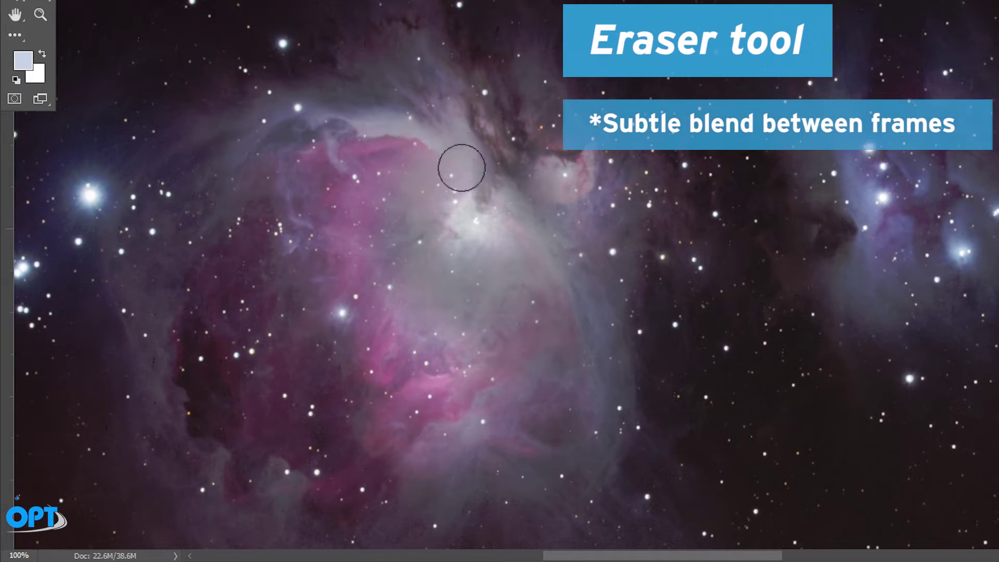
Soft-erase Layer 1's edges across the nebula core and the bright patch beside it.
mouse_move(385, 196)
mouse_down()
mouse_move(413, 239)
mouse_move(432, 232)
mouse_move(392, 286)
mouse_move(437, 304)
mouse_move(446, 277)
mouse_move(460, 311)
mouse_move(489, 274)
mouse_move(505, 341)
mouse_move(543, 307)
mouse_move(554, 279)
mouse_move(547, 219)
mouse_move(580, 396)
mouse_move(581, 299)
mouse_move(590, 366)
mouse_move(596, 336)
mouse_move(558, 212)
mouse_move(578, 294)
mouse_up()
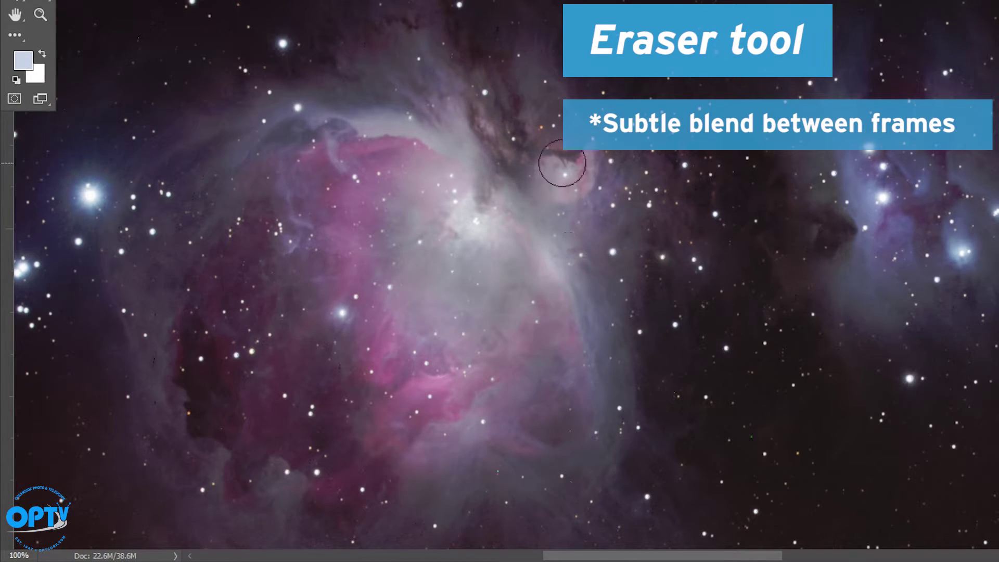
drag(562, 163, 555, 182)
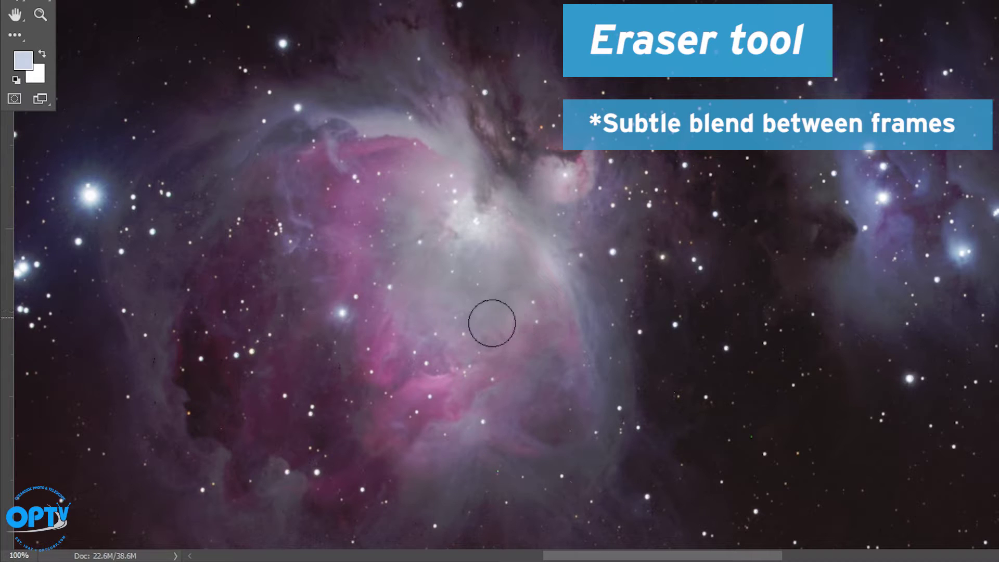
mouse_move(491, 323)
mouse_down()
mouse_move(461, 317)
mouse_move(420, 284)
mouse_move(383, 281)
mouse_move(405, 275)
mouse_move(507, 294)
mouse_move(521, 273)
mouse_move(515, 325)
mouse_move(515, 299)
mouse_move(547, 342)
mouse_move(547, 417)
mouse_move(558, 378)
mouse_move(395, 273)
mouse_move(369, 166)
mouse_move(388, 197)
mouse_move(382, 241)
mouse_move(399, 192)
mouse_move(449, 190)
mouse_move(461, 180)
mouse_move(440, 204)
mouse_move(446, 141)
mouse_move(476, 155)
mouse_move(504, 206)
mouse_move(520, 207)
mouse_move(531, 268)
mouse_move(521, 271)
mouse_move(568, 399)
mouse_move(502, 182)
mouse_move(528, 312)
mouse_move(506, 267)
mouse_move(496, 288)
mouse_move(480, 284)
mouse_move(505, 297)
mouse_move(498, 337)
mouse_move(477, 339)
mouse_move(451, 275)
mouse_move(425, 271)
mouse_move(418, 287)
mouse_move(469, 291)
mouse_move(471, 314)
mouse_move(415, 170)
mouse_move(484, 166)
mouse_move(442, 182)
mouse_move(466, 188)
mouse_move(579, 176)
mouse_move(555, 180)
mouse_move(621, 185)
mouse_move(535, 117)
mouse_move(431, 69)
mouse_move(417, 110)
mouse_move(447, 192)
mouse_move(513, 205)
mouse_move(510, 255)
mouse_move(491, 283)
mouse_move(417, 238)
mouse_move(424, 196)
mouse_move(446, 270)
mouse_move(468, 258)
mouse_move(439, 281)
mouse_up()
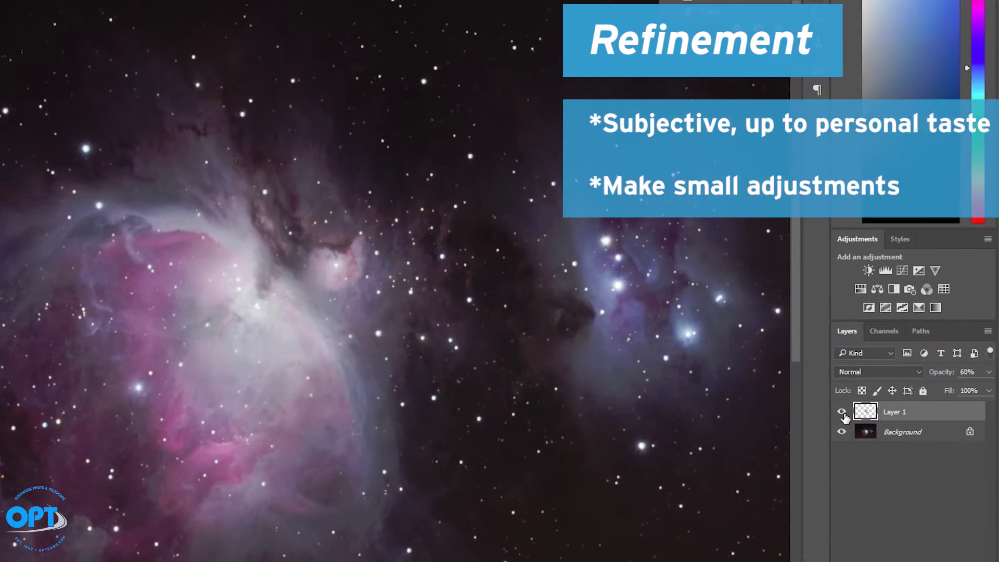
Toggle Layer 1's visibility repeatedly to compare, then raise its opacity from 60% to 80%.
click(841, 412)
click(841, 412)
click(842, 412)
click(841, 412)
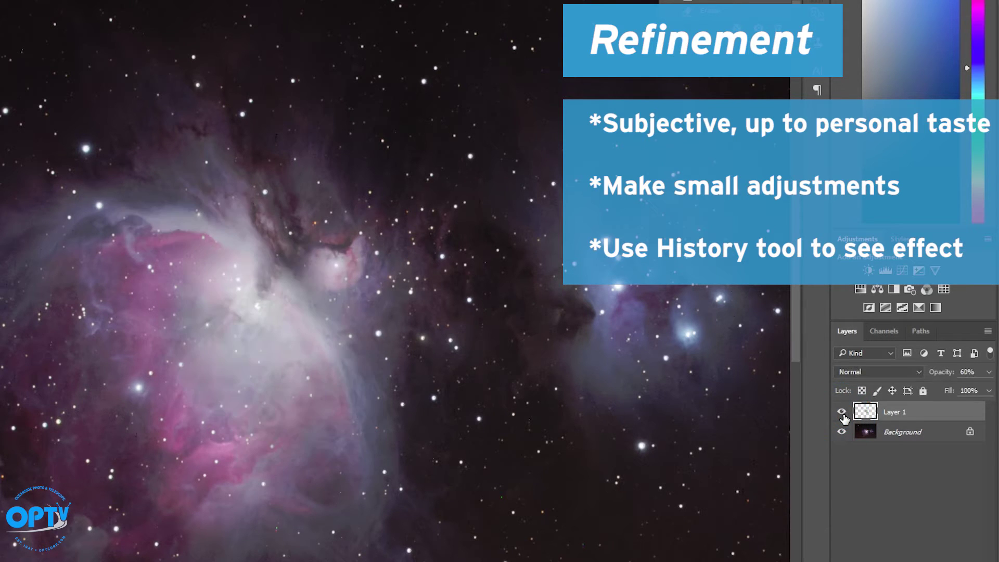
click(841, 412)
click(841, 412)
click(841, 412)
click(841, 412)
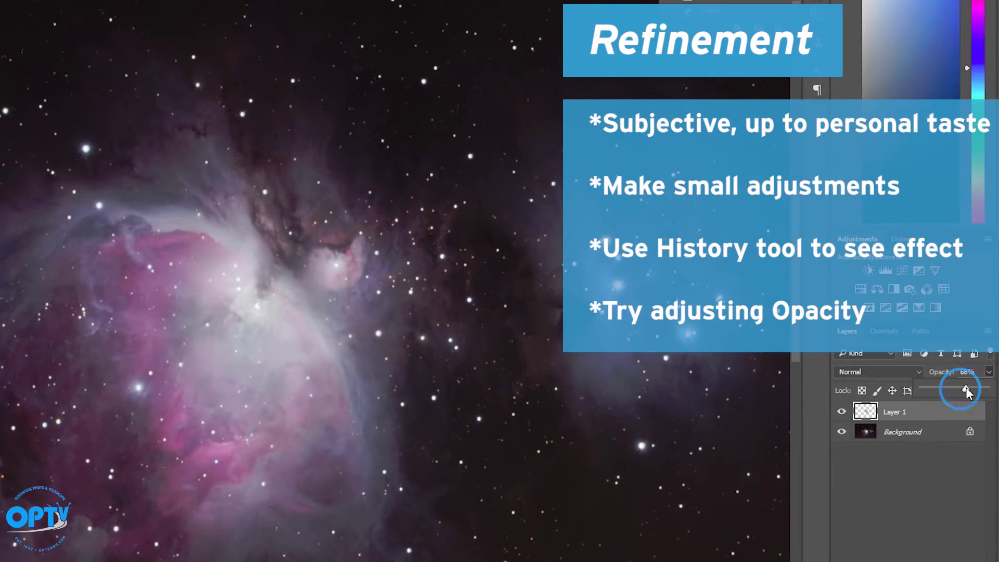
drag(967, 391, 974, 391)
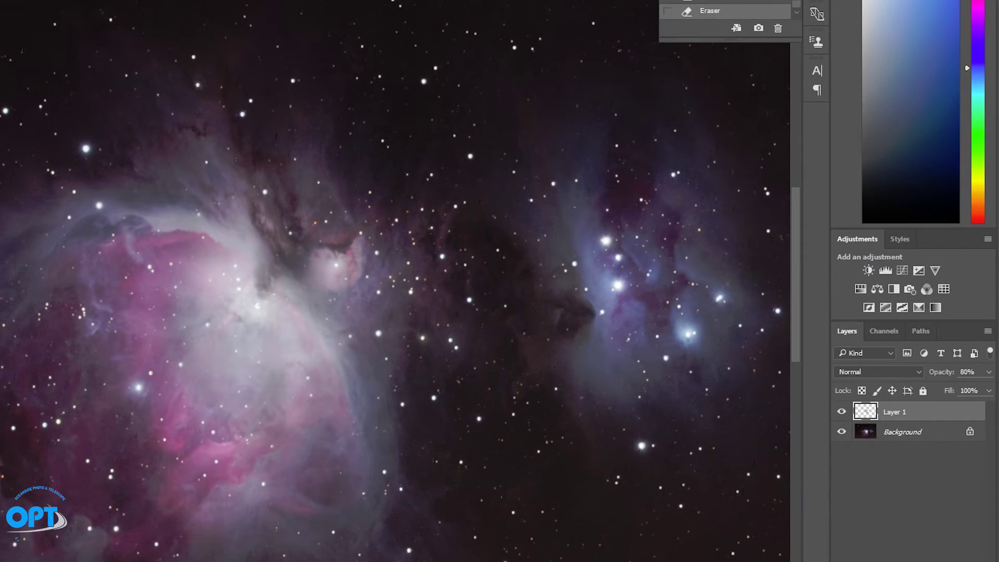
drag(974, 391, 983, 390)
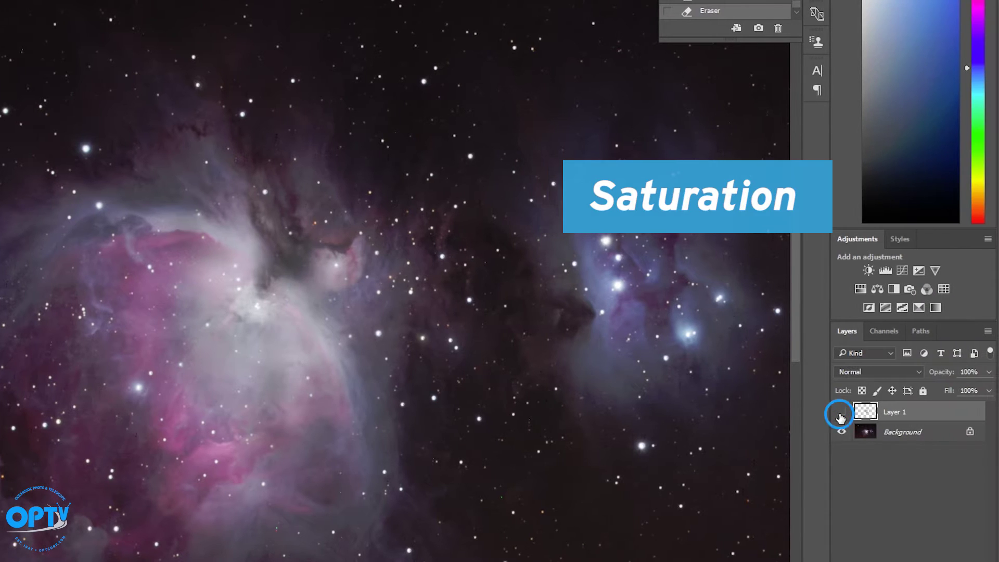
Toggle Layer 1 off and on to compare the exposures' colour saturation.
click(842, 412)
click(842, 412)
click(841, 412)
click(841, 412)
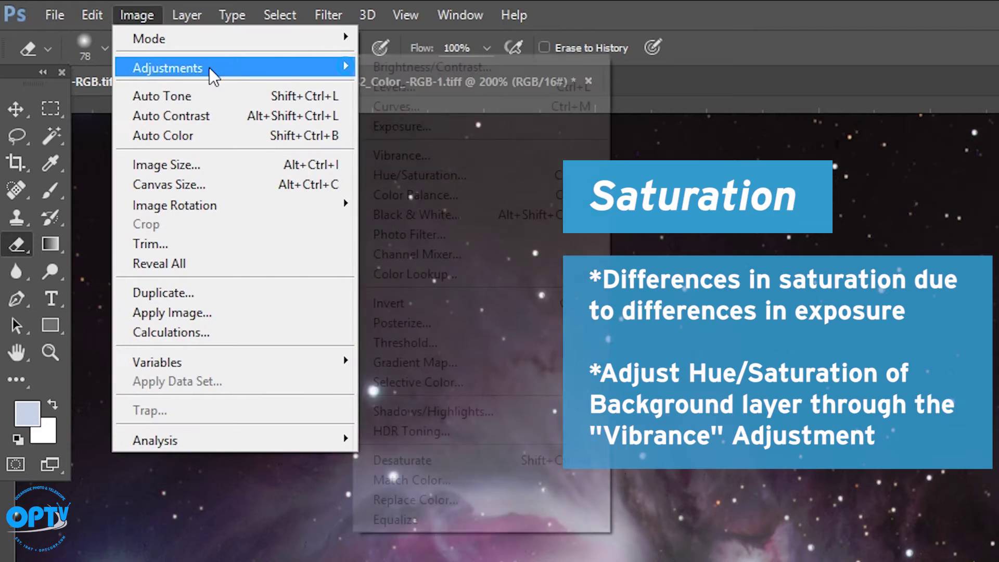
Boost the Background layer with Vibrance, roughly +74 vibrance and +78 saturation.
click(480, 156)
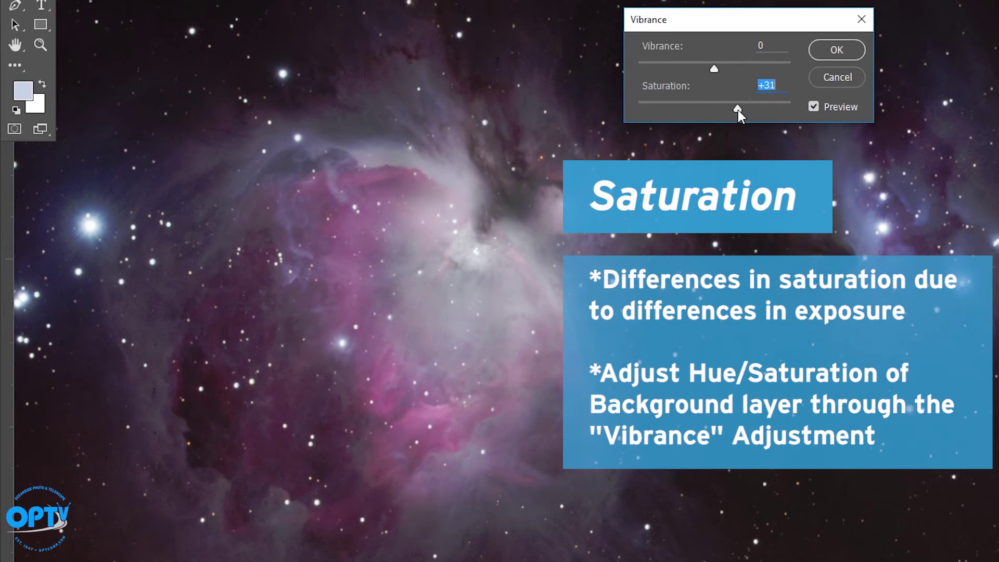
drag(738, 110, 739, 112)
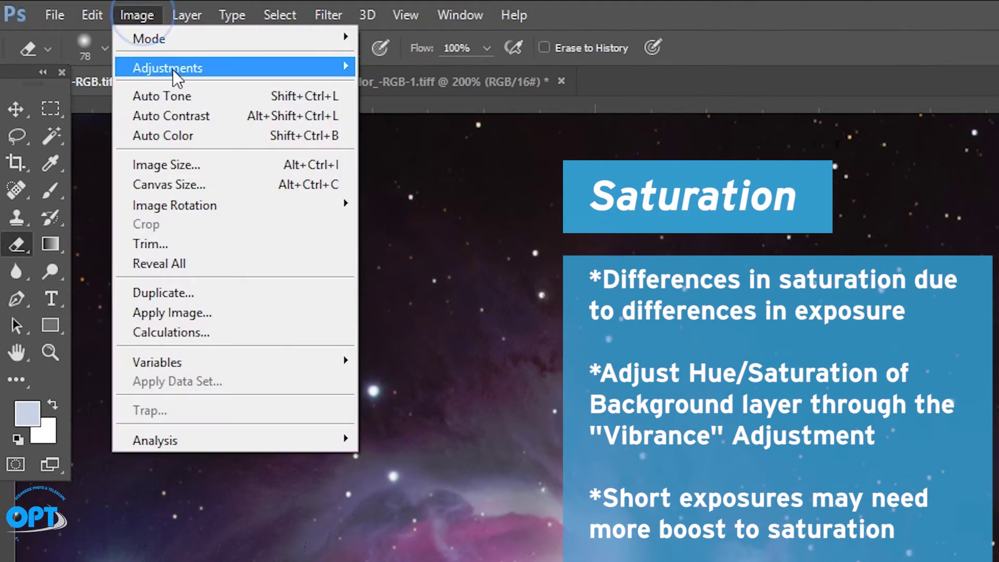
mouse_move(175, 72)
click(468, 155)
drag(944, 438, 948, 437)
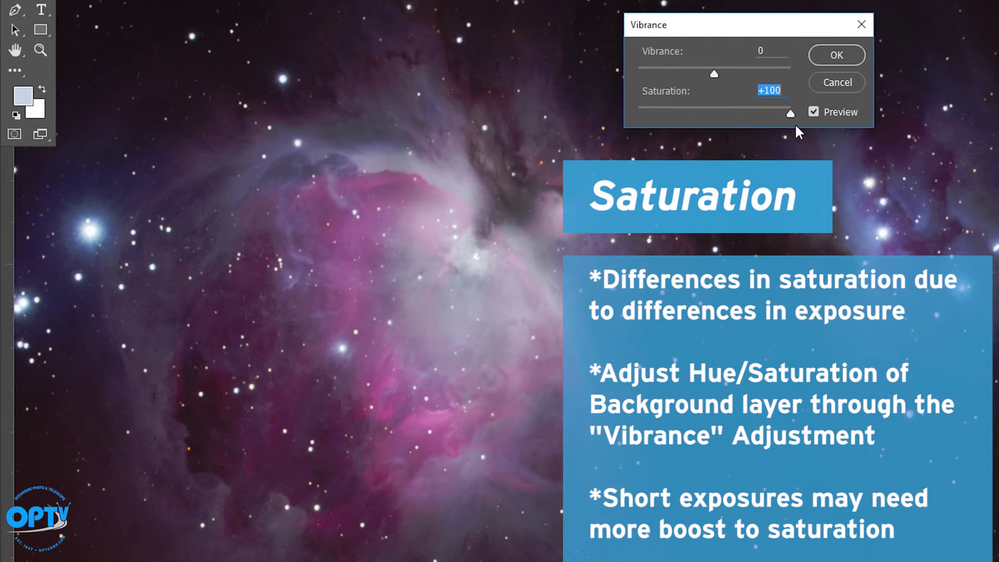
drag(714, 76, 769, 75)
Apply the Vibrance adjustment and toggle Layer 1 to compare the blend.
click(837, 56)
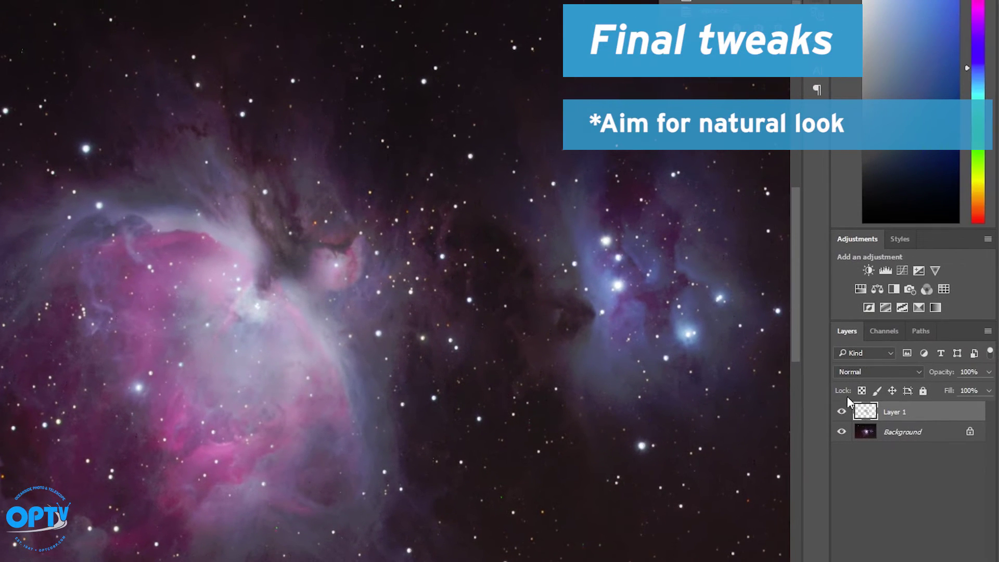
click(841, 411)
click(842, 412)
click(841, 411)
click(841, 411)
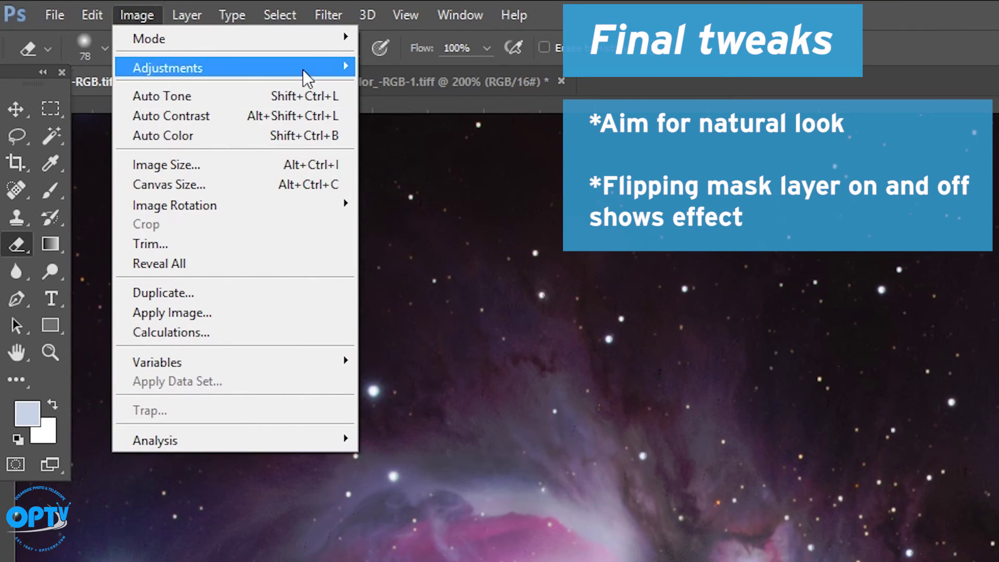
Apply Levels with black point 23 and midtone gamma 1.55.
click(437, 88)
drag(709, 196, 682, 197)
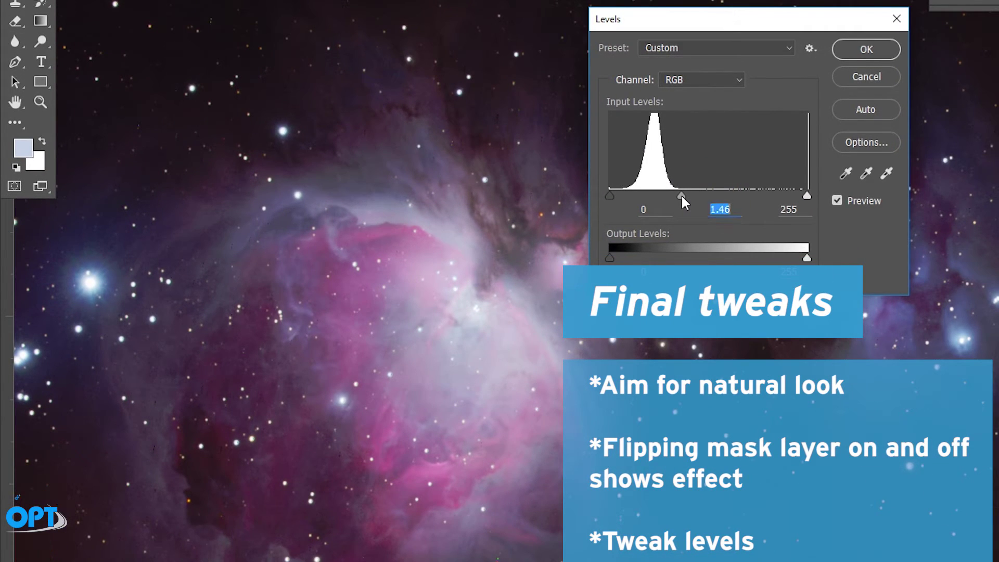
mouse_move(682, 195)
mouse_down()
mouse_move(664, 198)
mouse_move(690, 198)
mouse_move(677, 195)
mouse_up()
drag(610, 196, 627, 196)
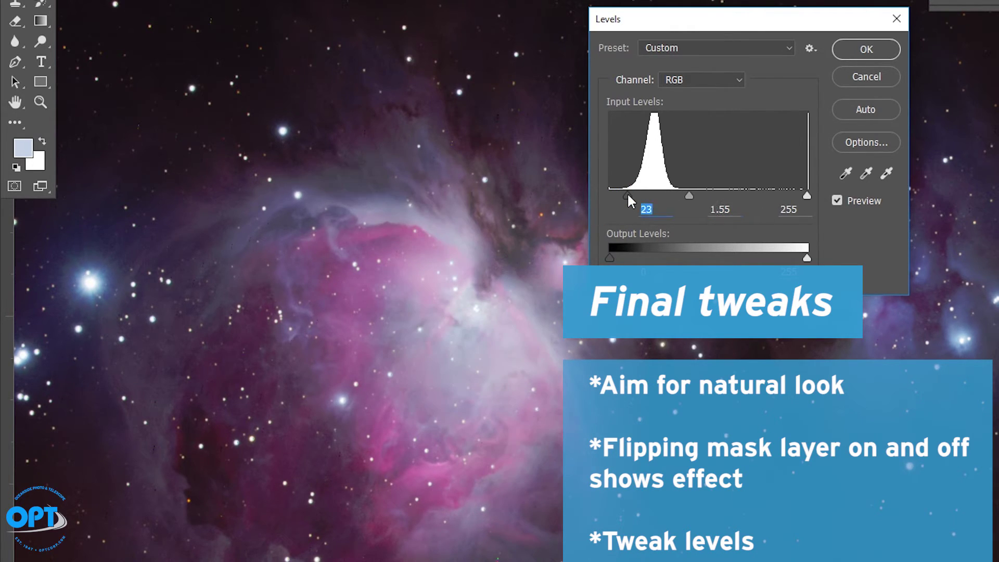
click(869, 50)
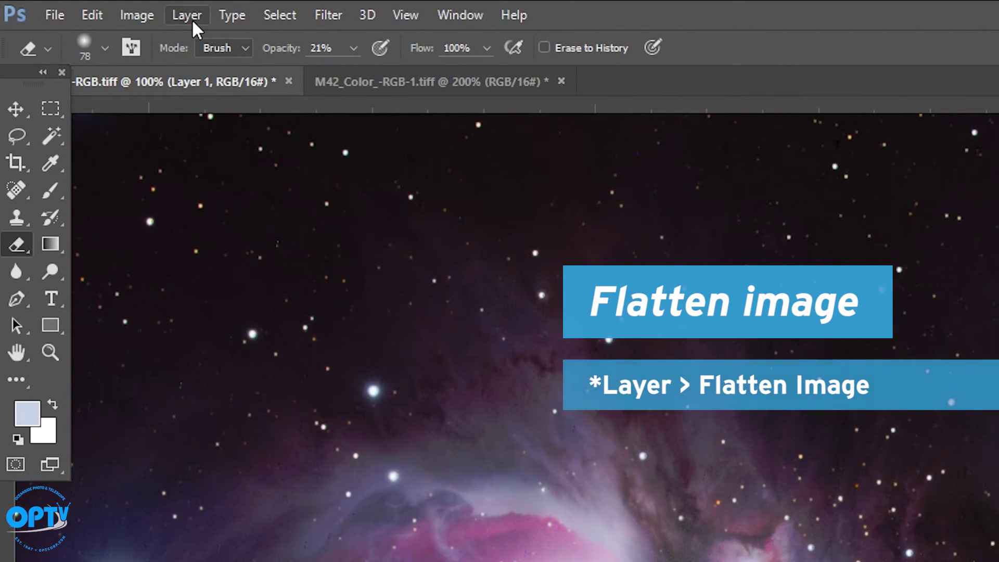
Flatten the image, then add a brightening Curves with points near 66/74, 113/122, 168/184.
click(191, 19)
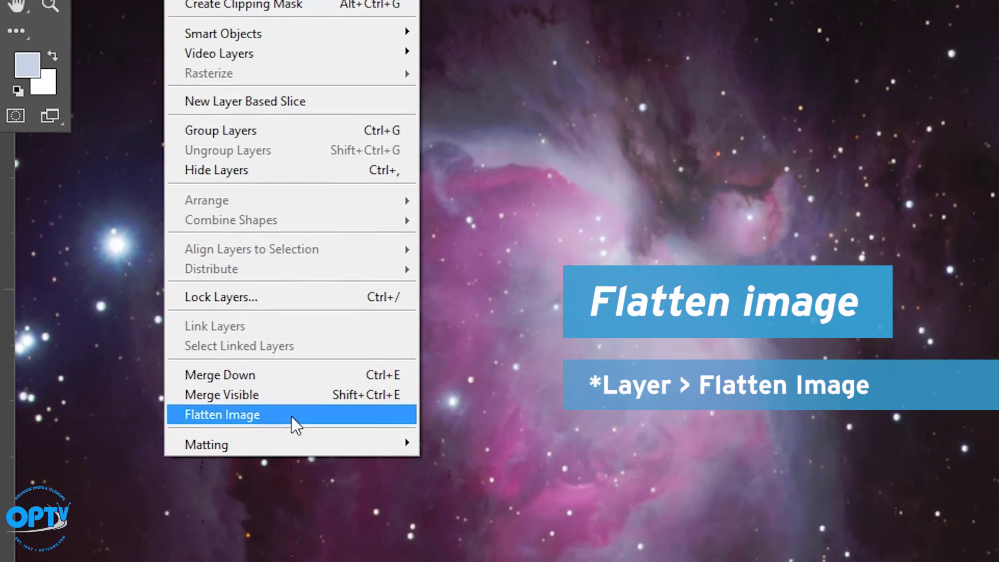
click(289, 415)
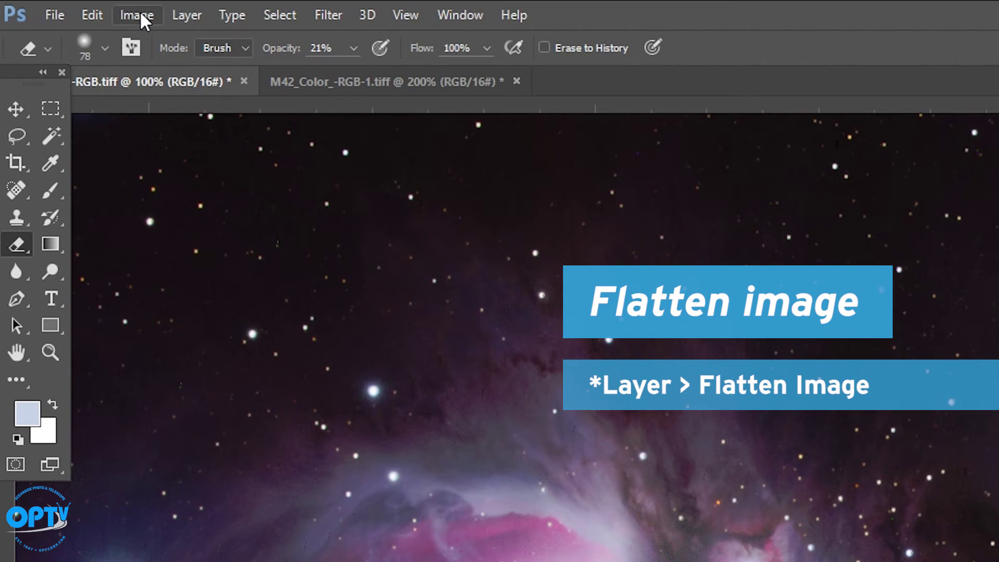
click(140, 14)
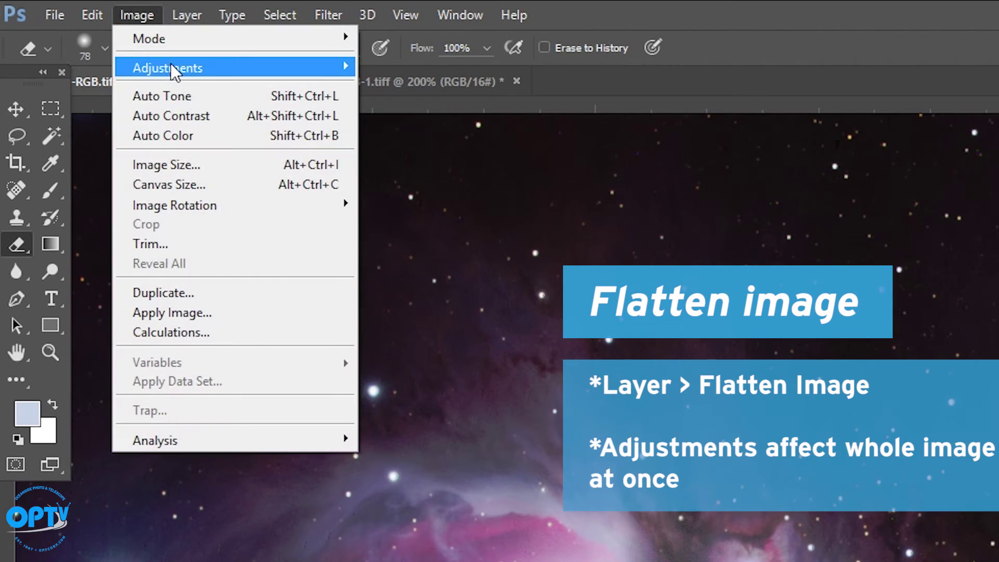
mouse_move(172, 67)
click(436, 107)
mouse_move(692, 197)
mouse_down()
mouse_move(689, 225)
mouse_move(688, 197)
mouse_up()
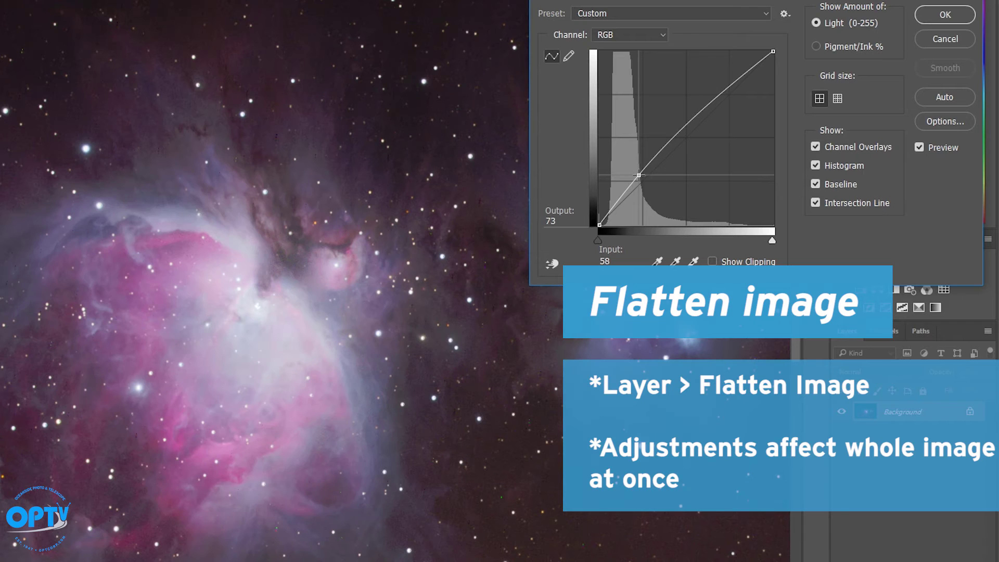
drag(639, 176, 645, 177)
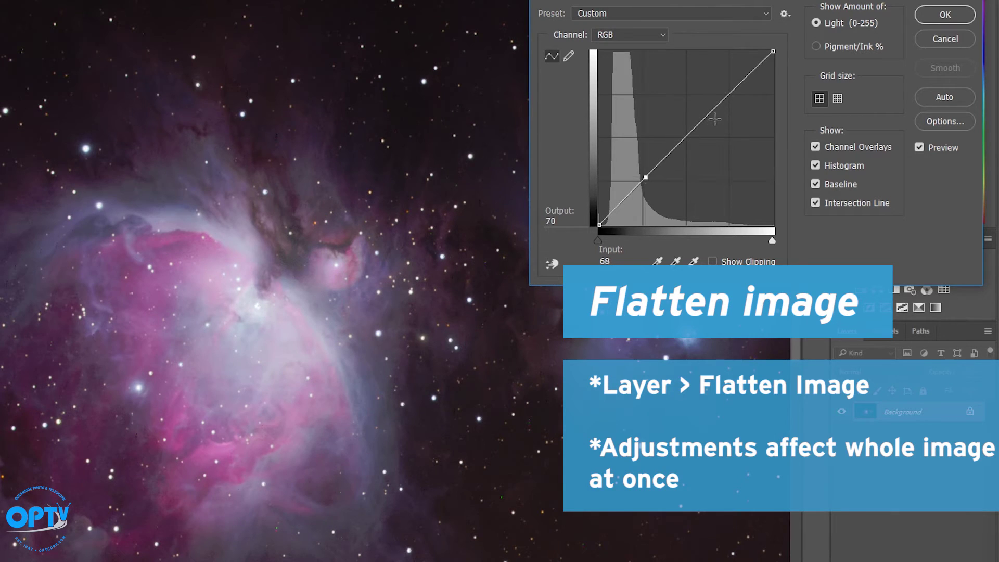
drag(714, 111, 714, 99)
mouse_move(674, 143)
mouse_down()
mouse_move(675, 152)
mouse_move(676, 141)
mouse_up()
drag(644, 181, 643, 178)
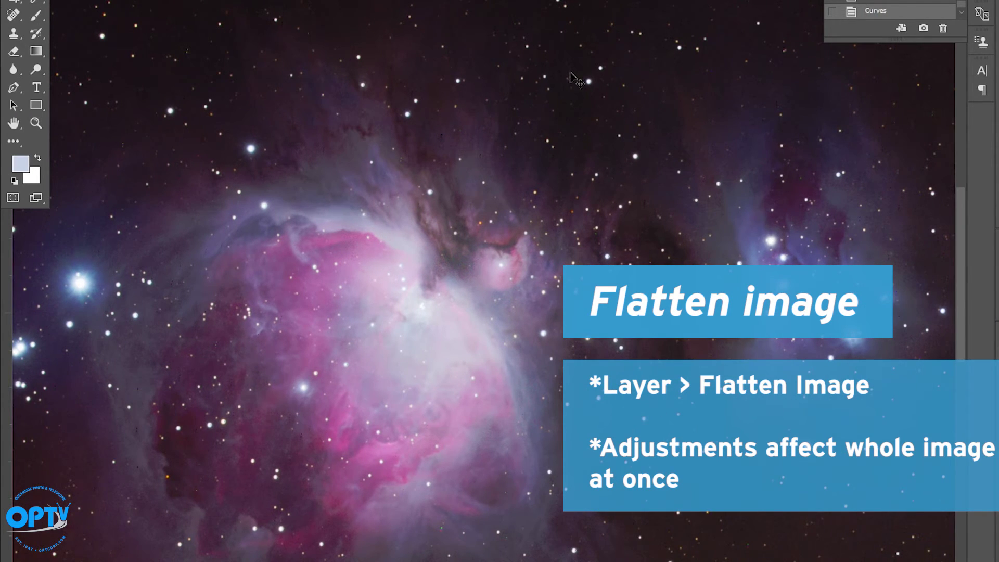
Fit the whole finished M42 image on screen with Ctrl+0.
key(ctrl+0)
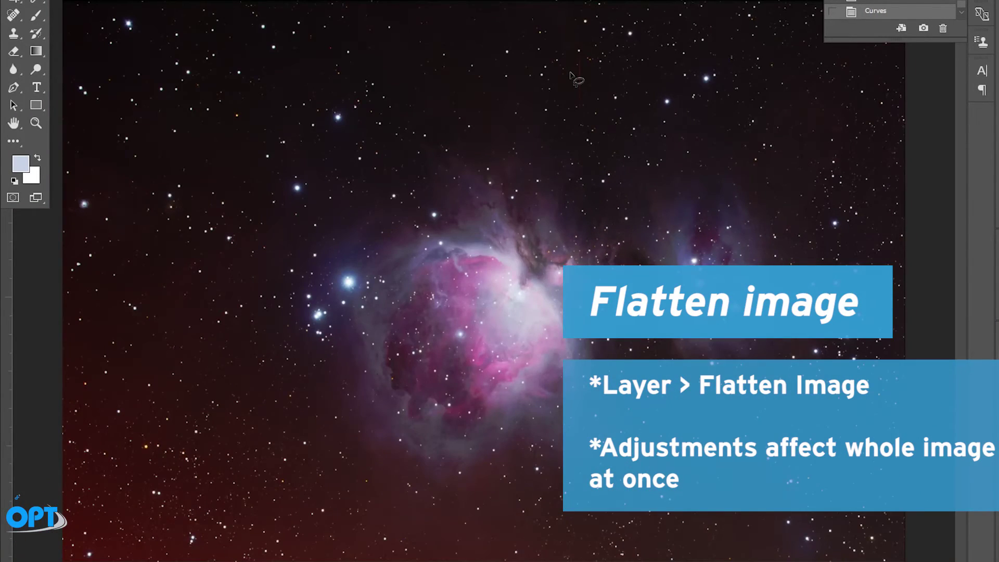